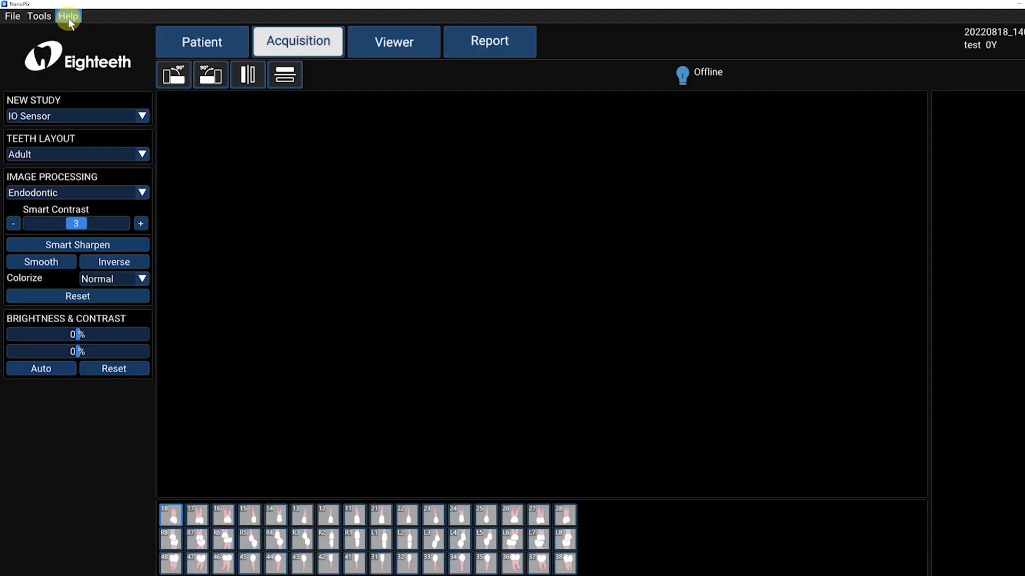
Open product registration and select NanoPix 1 as the X-ray source type.
left_click(68, 17)
left_click(81, 61)
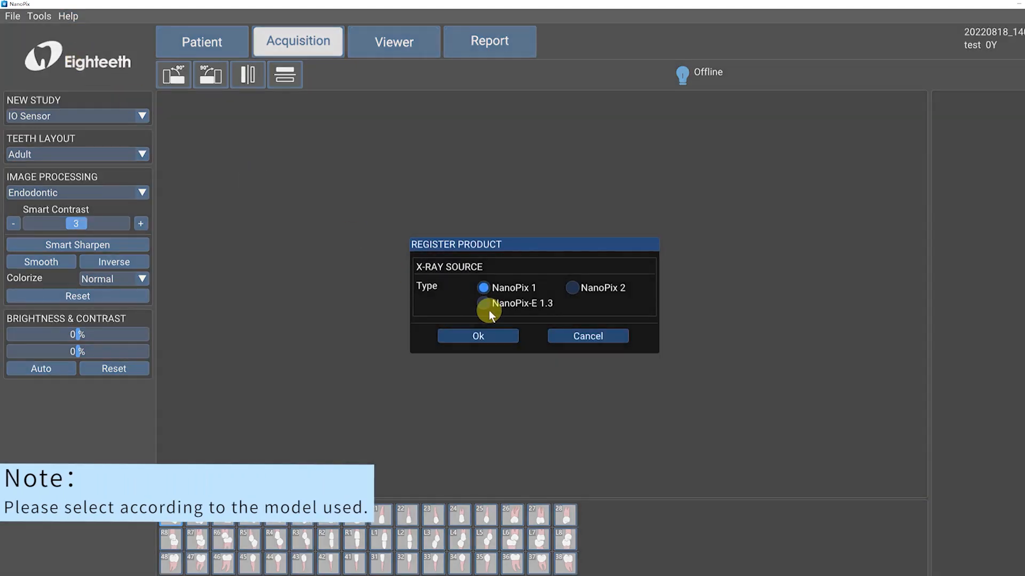
left_click(483, 304)
left_click(569, 288)
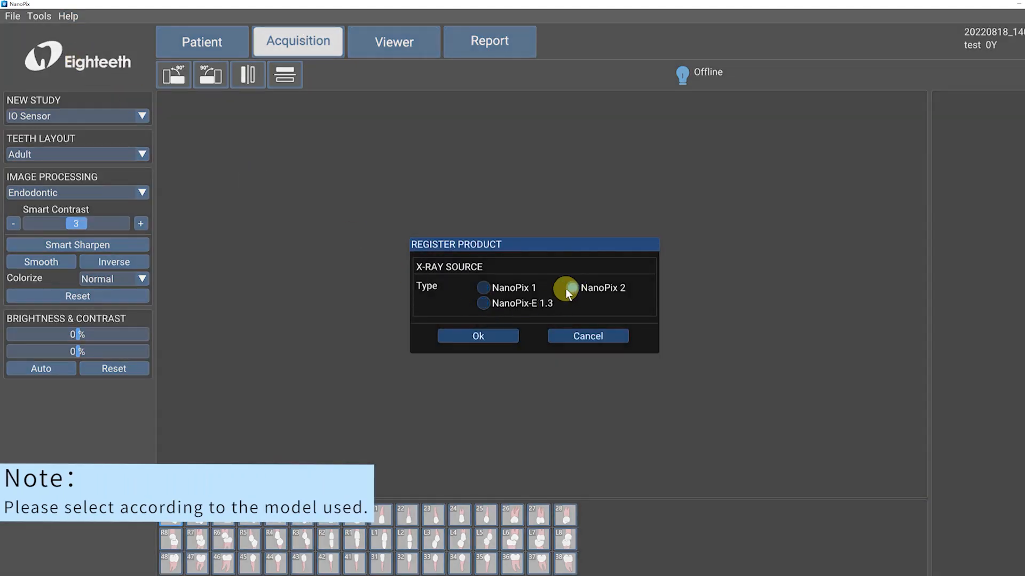
left_click(483, 287)
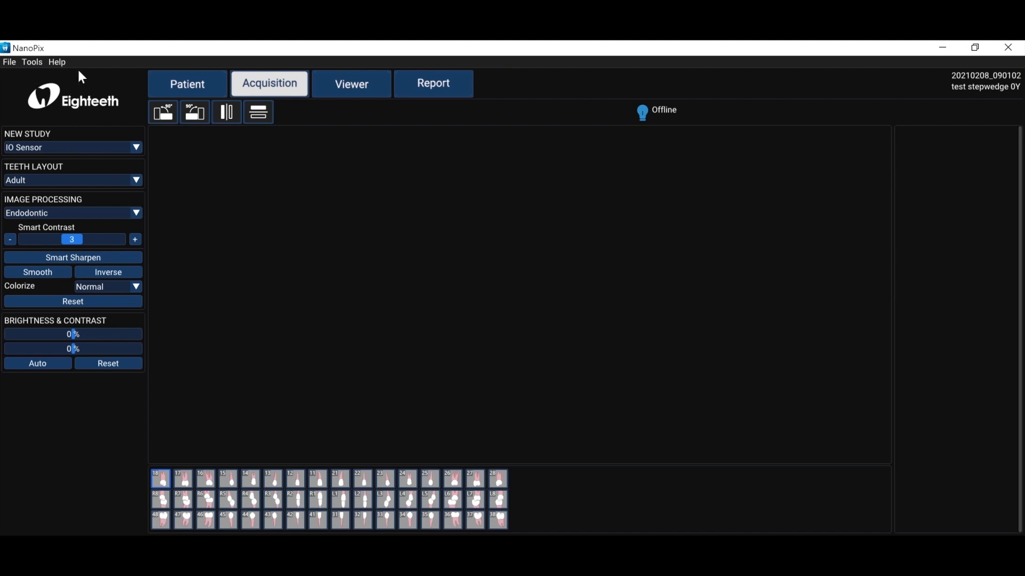
Check for software updates and acknowledge the result.
left_click(12, 65)
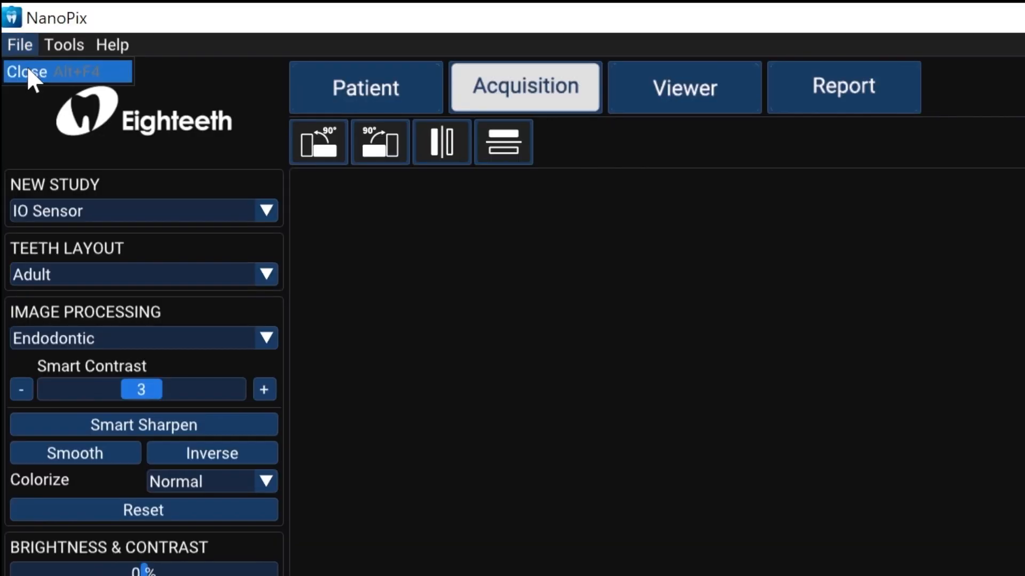
mouse_move(61, 45)
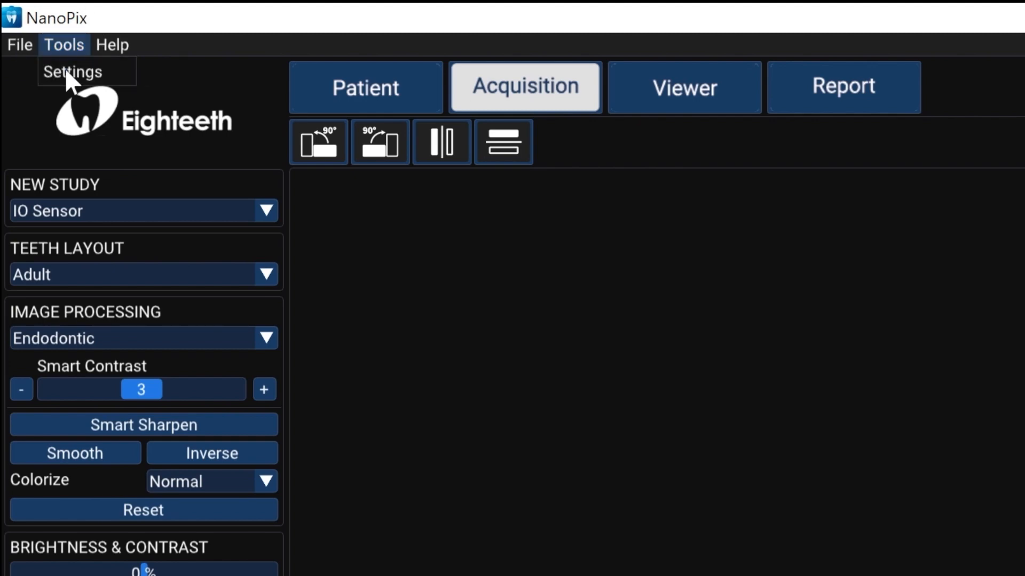
left_click(108, 44)
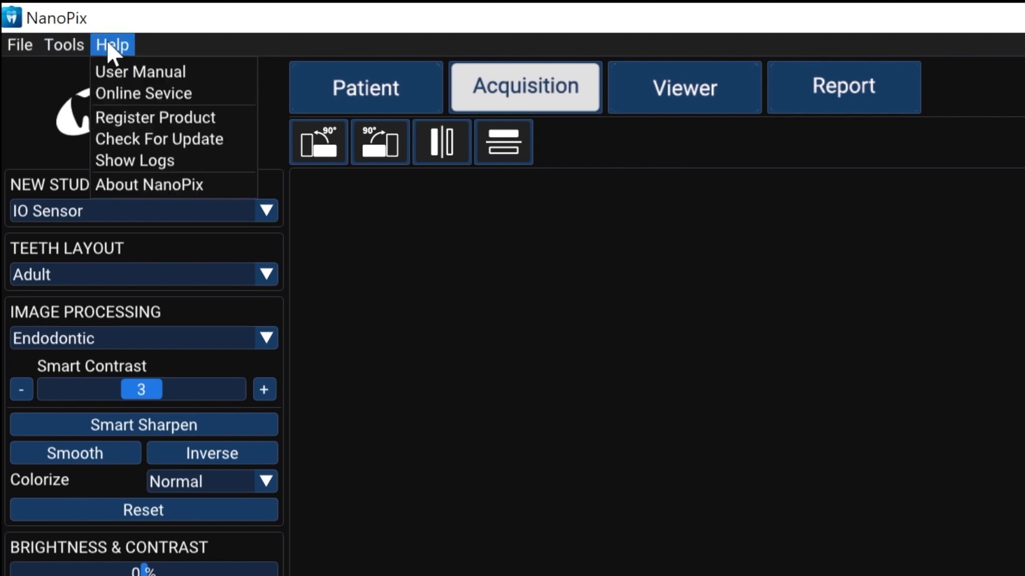
left_click(132, 139)
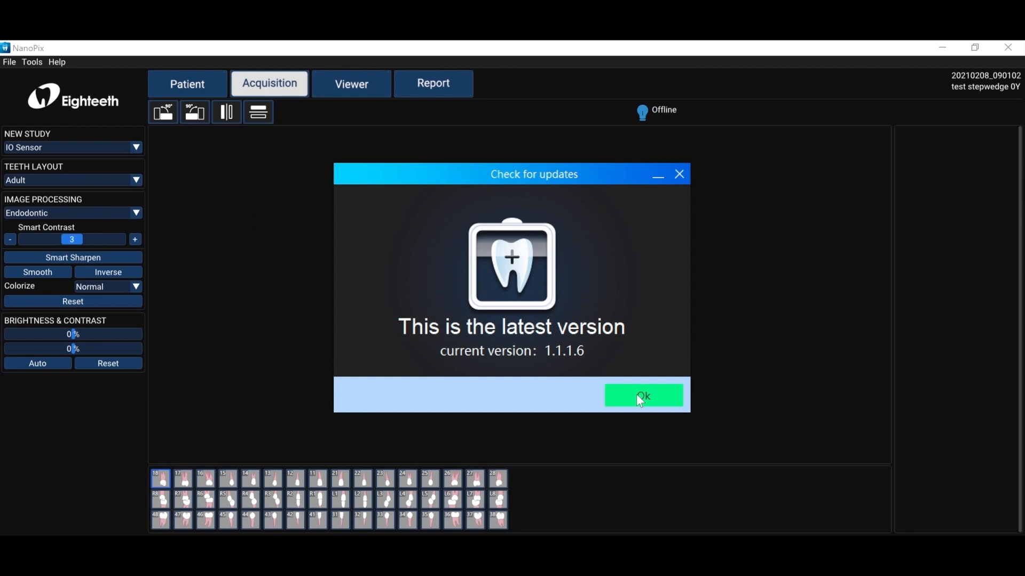
left_click(640, 401)
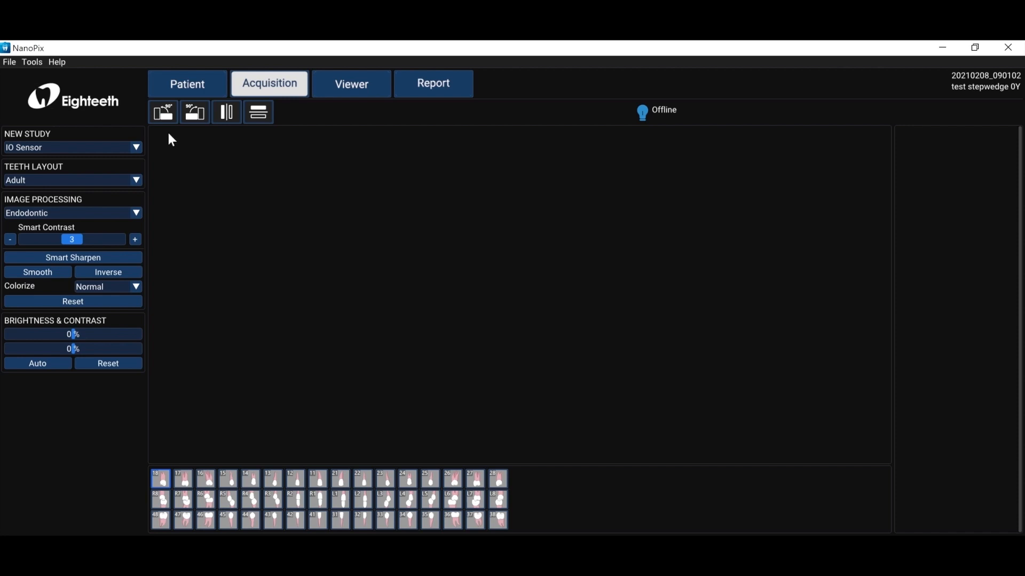
Open the program settings and set the acquisition trigger mode to AC.
left_click(30, 63)
left_click(36, 76)
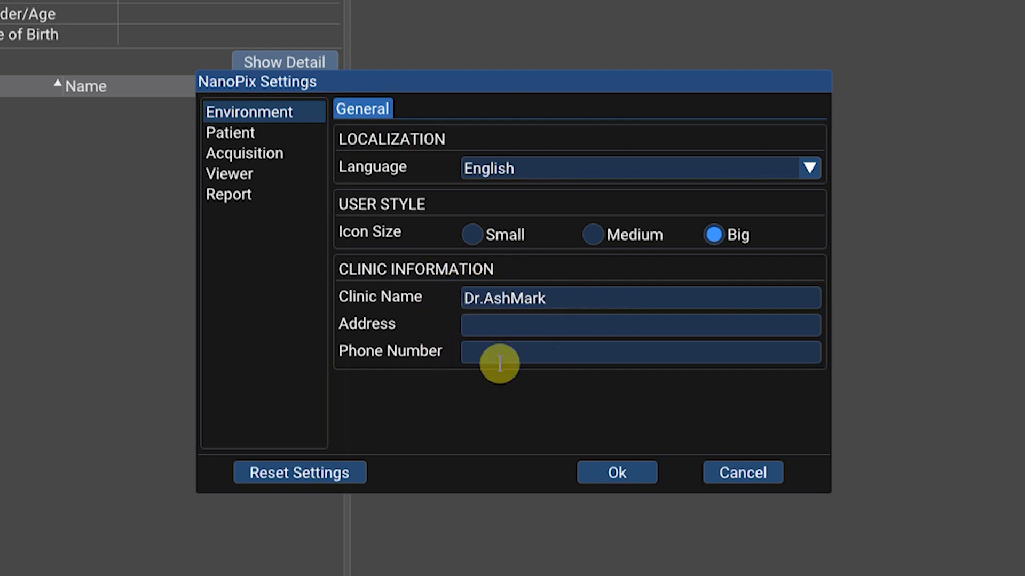
left_click(287, 131)
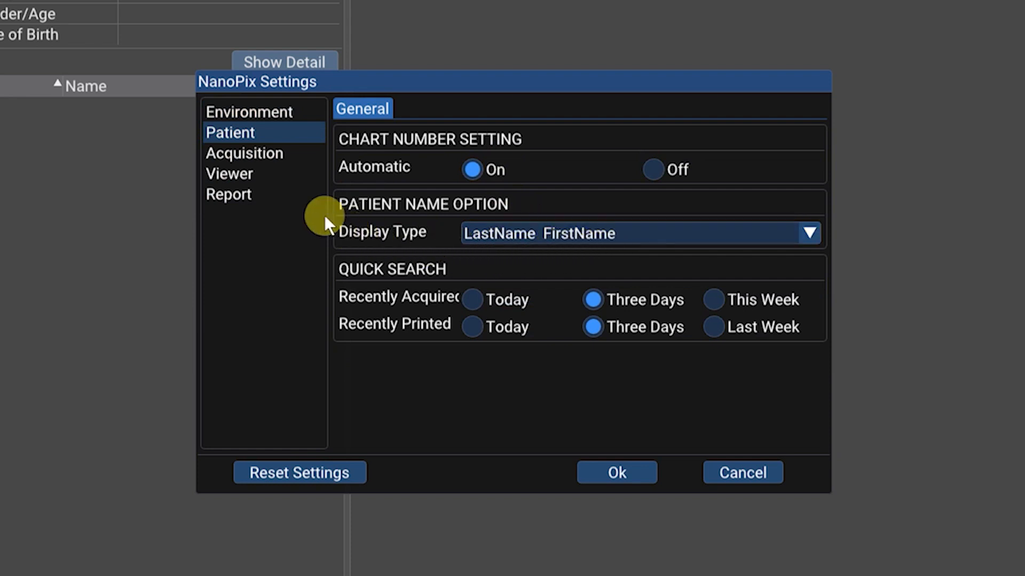
left_click(280, 155)
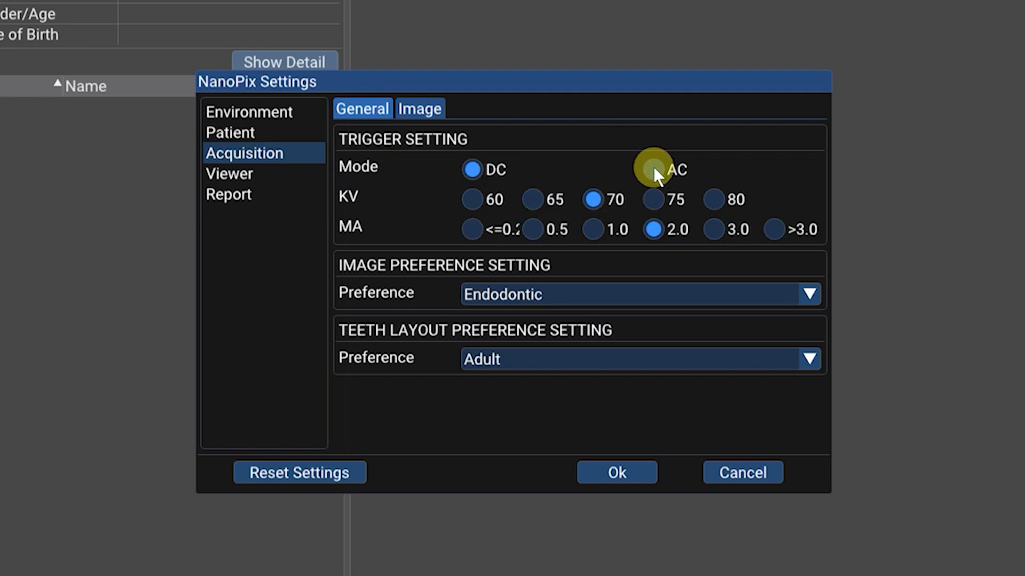
left_click(653, 170)
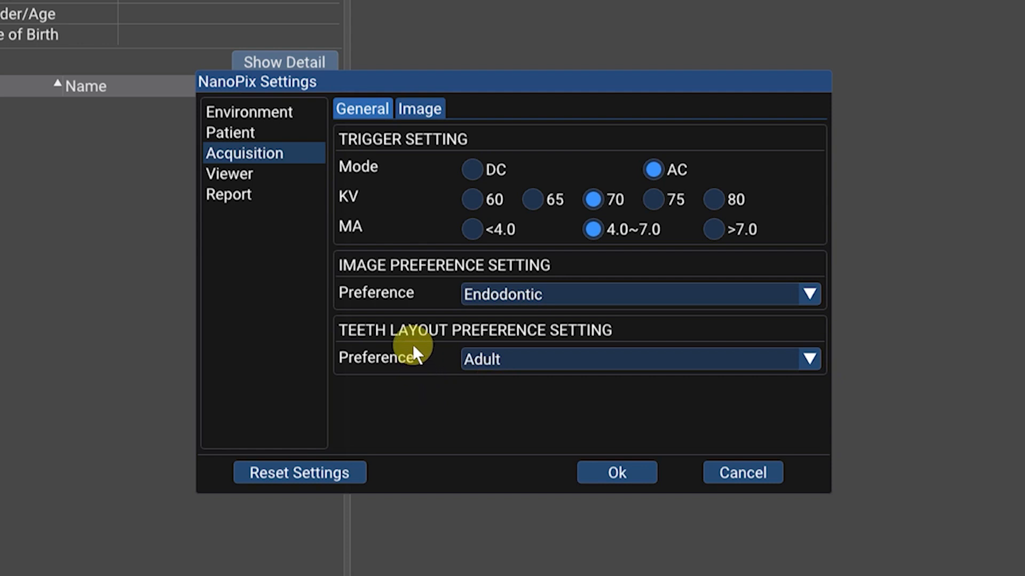
Review the Viewer settings pages: General, Tools, Measurement, Annotation and Memo.
left_click(305, 177)
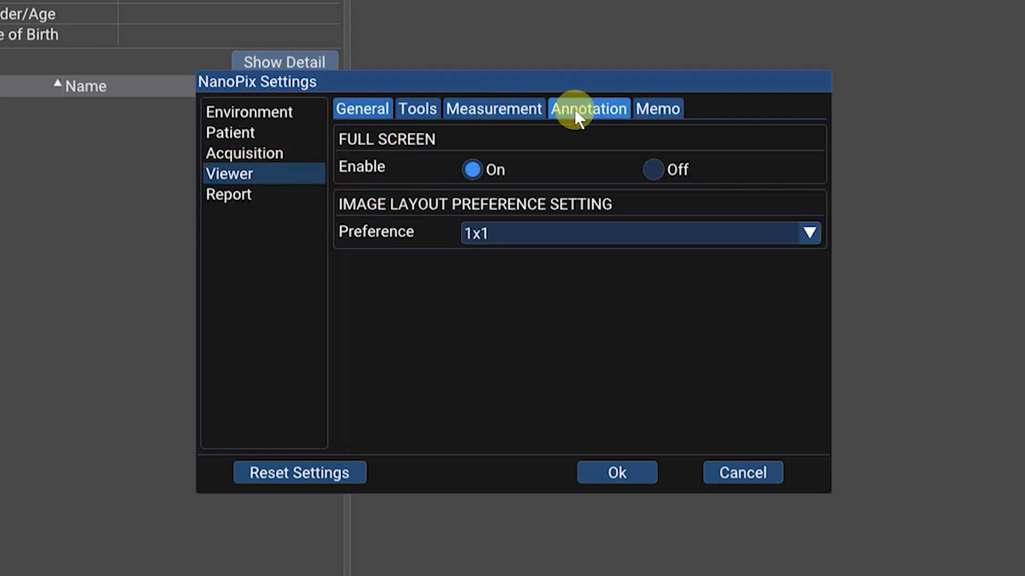
left_click(423, 112)
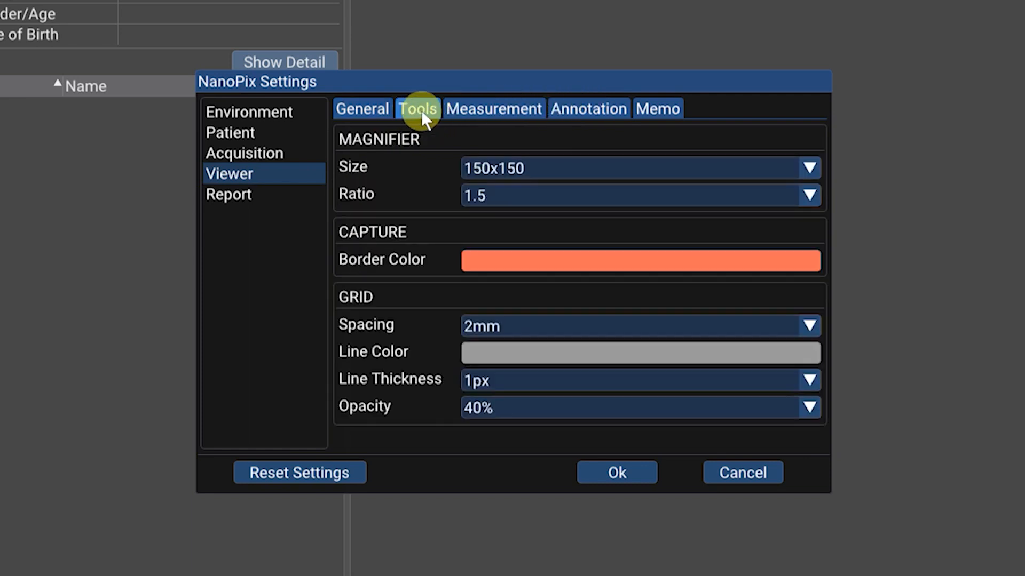
left_click(482, 107)
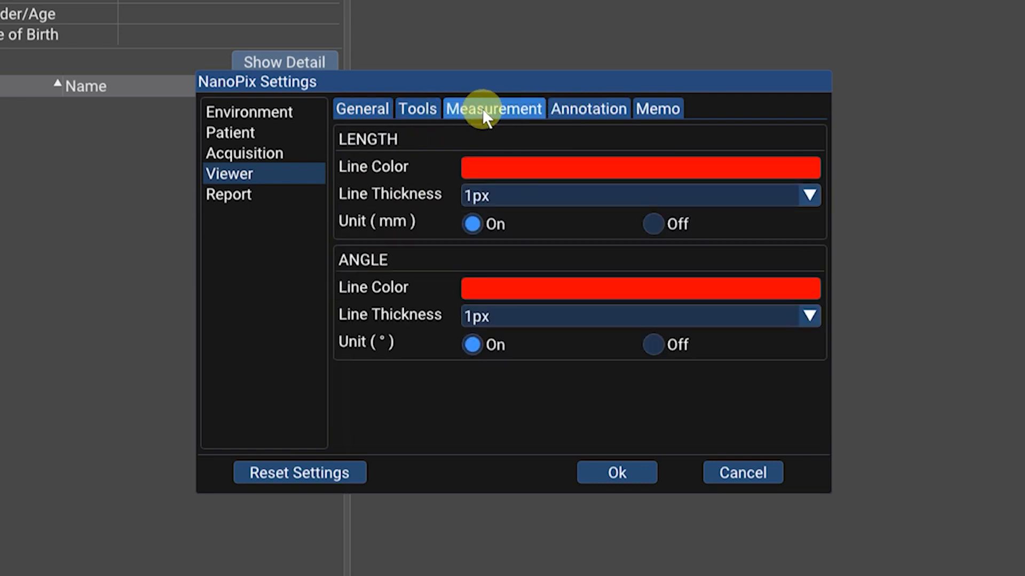
left_click(584, 111)
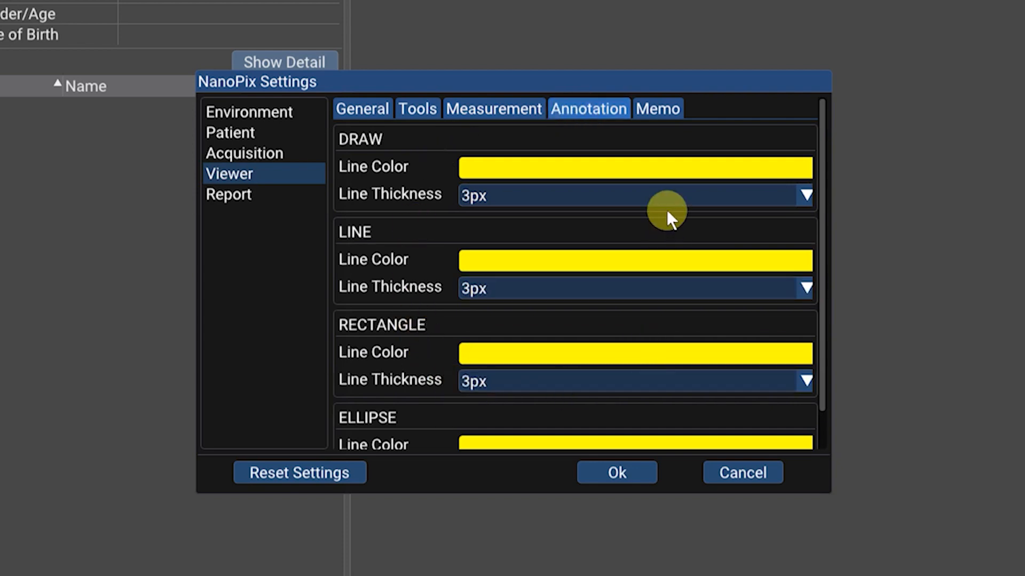
left_click(656, 113)
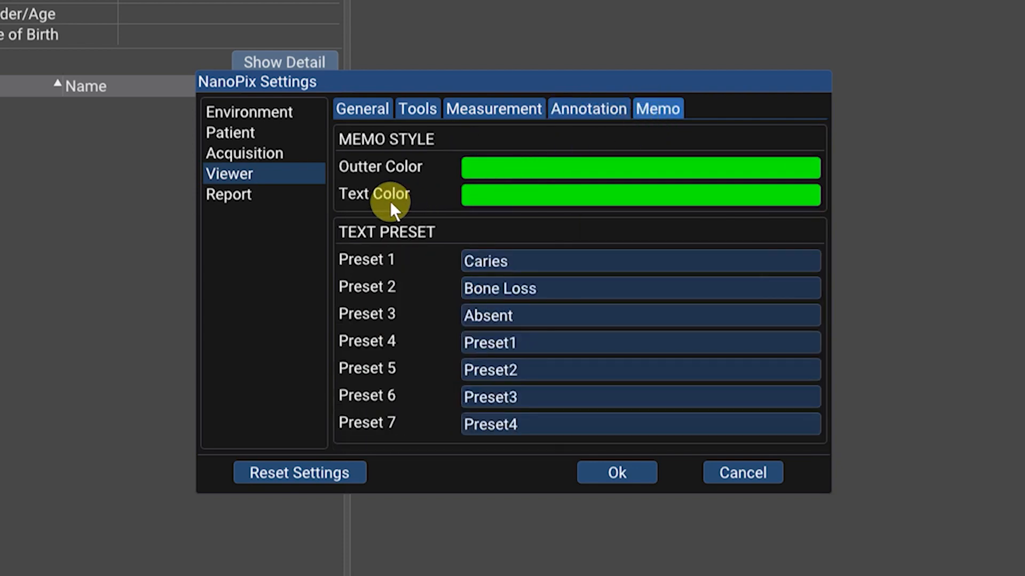
left_click(299, 201)
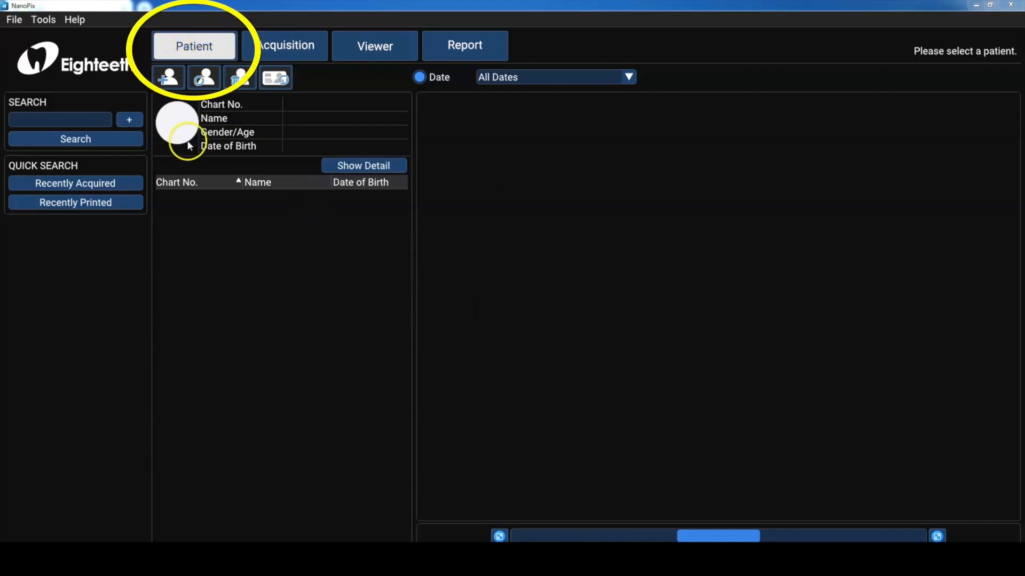
Open the New Patient form and cancel it.
left_click(168, 78)
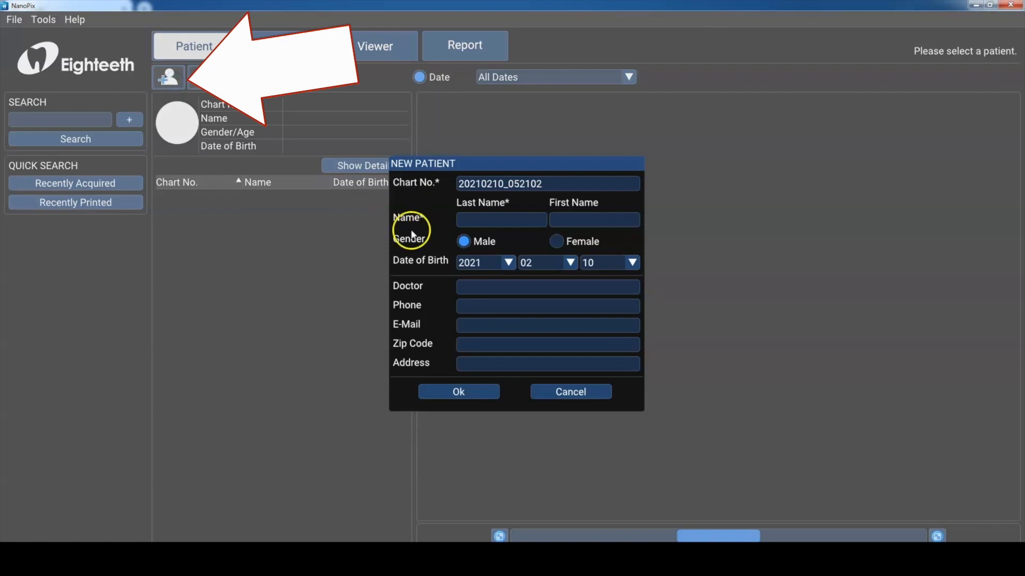
left_click(564, 395)
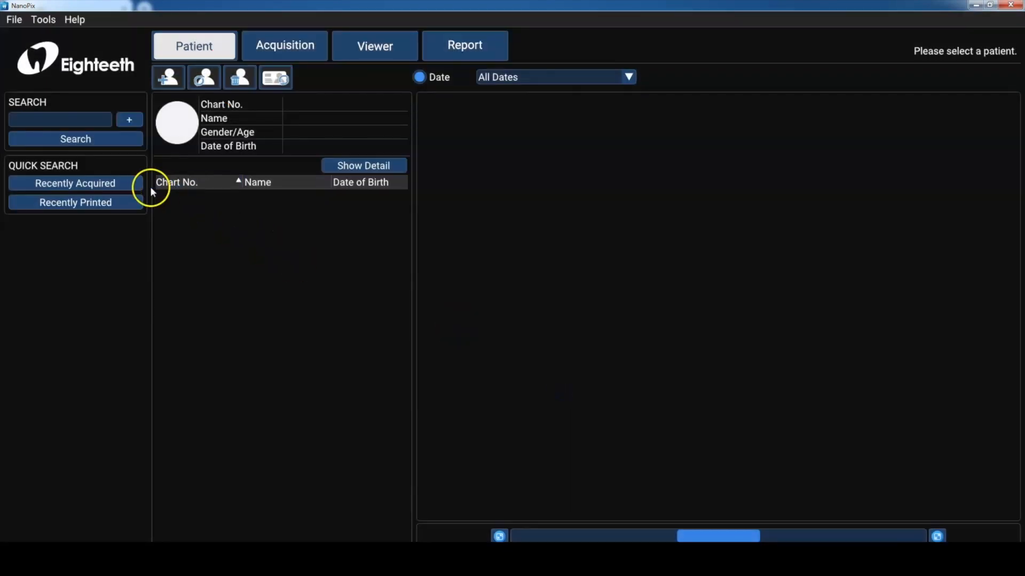
Show the recently acquired patients list, then clear the list.
left_click(133, 186)
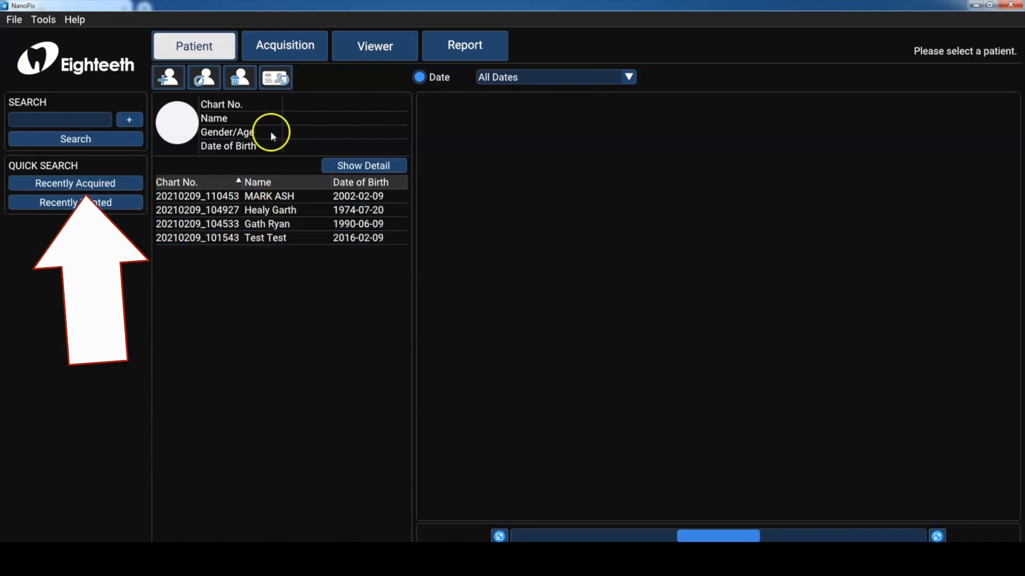
left_click(275, 79)
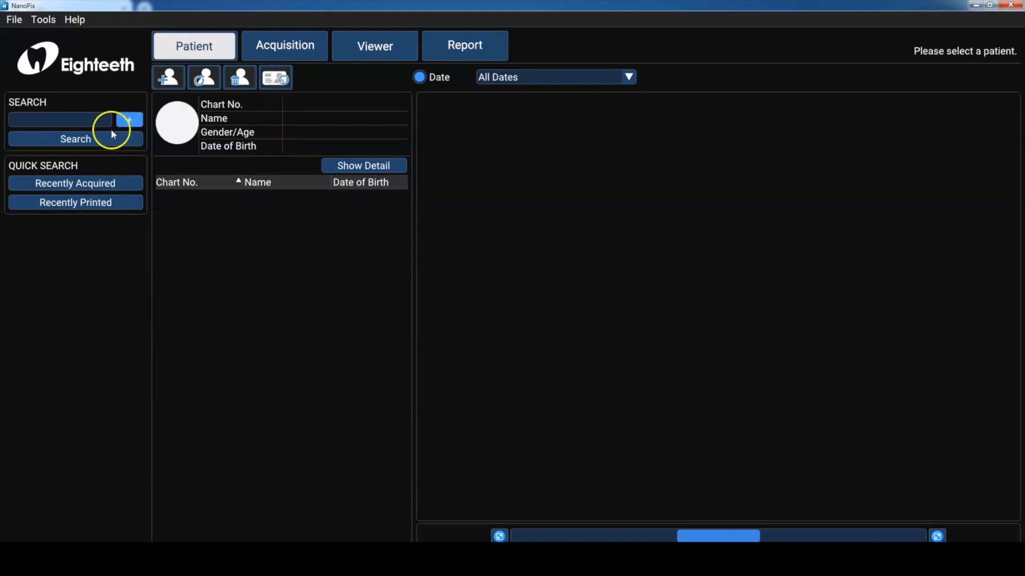
Search patients by the patient's last name and select the matching record.
left_click(94, 125)
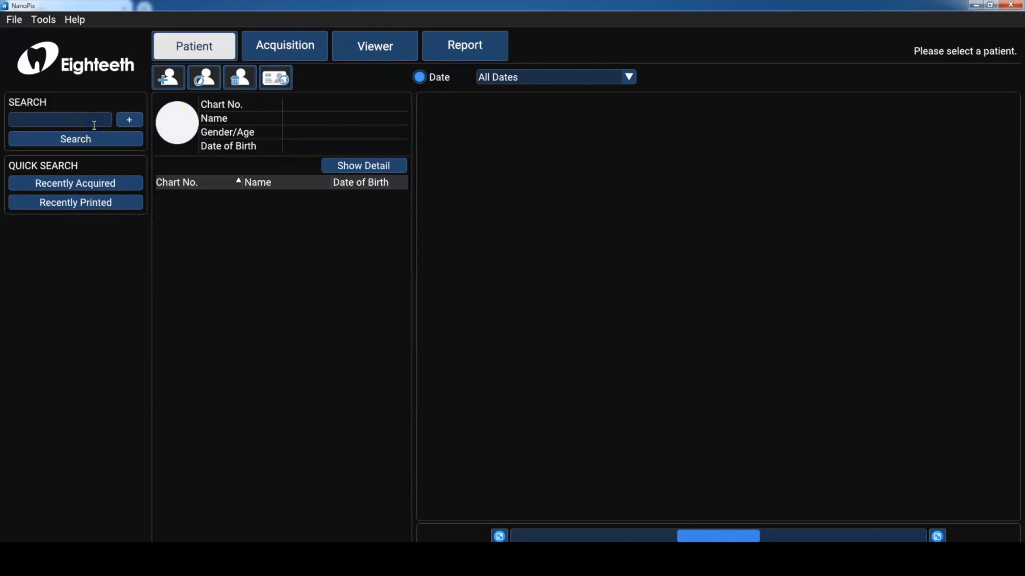
type("MARK")
left_click(92, 136)
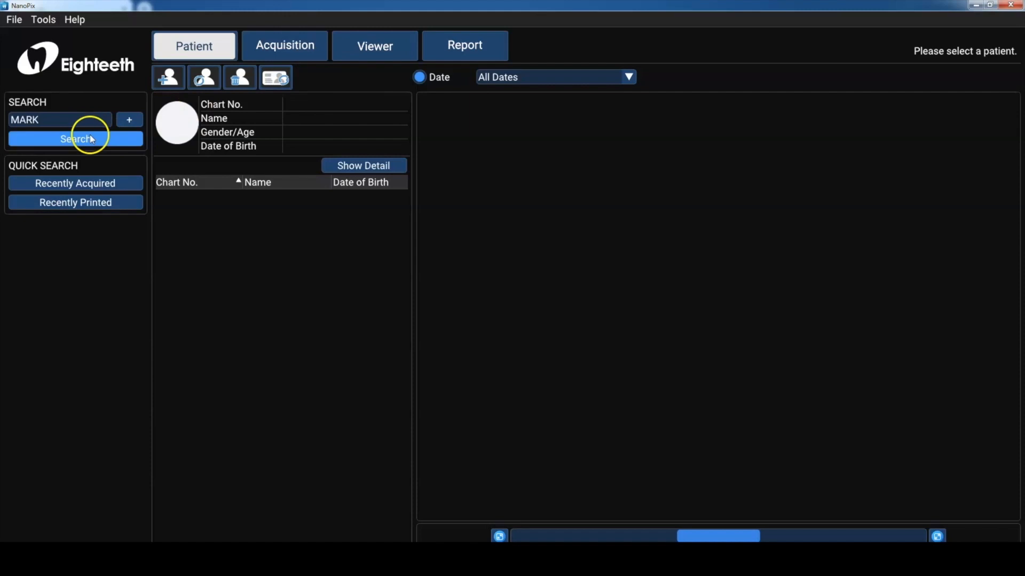
left_click(229, 198)
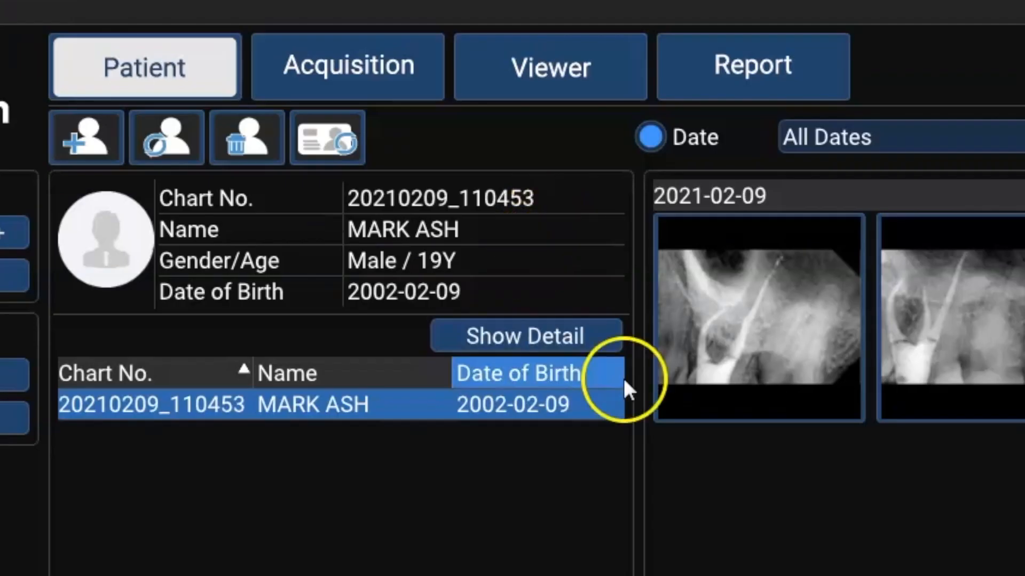
View the selected patient's detail information.
left_click(602, 342)
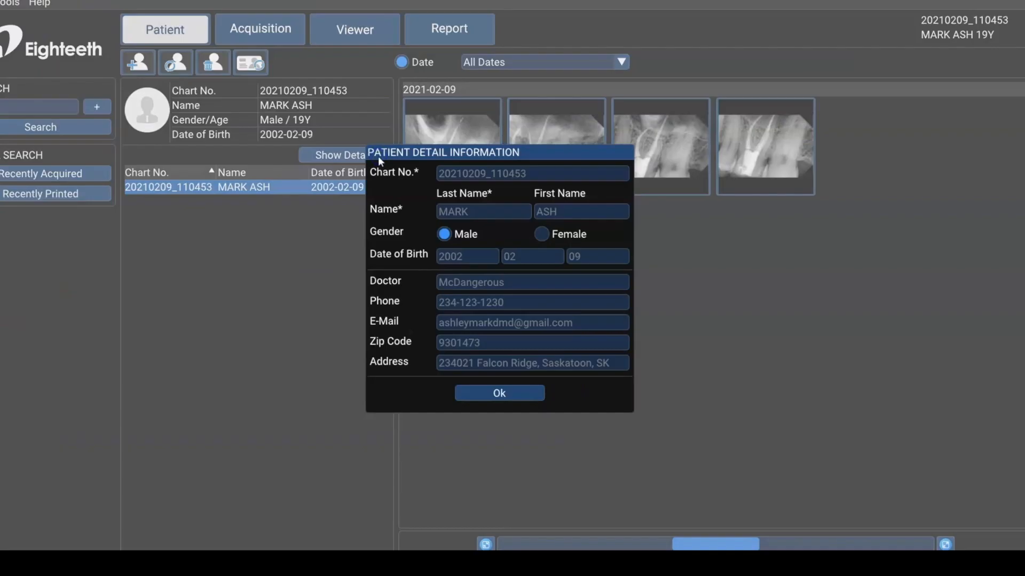
left_click(535, 394)
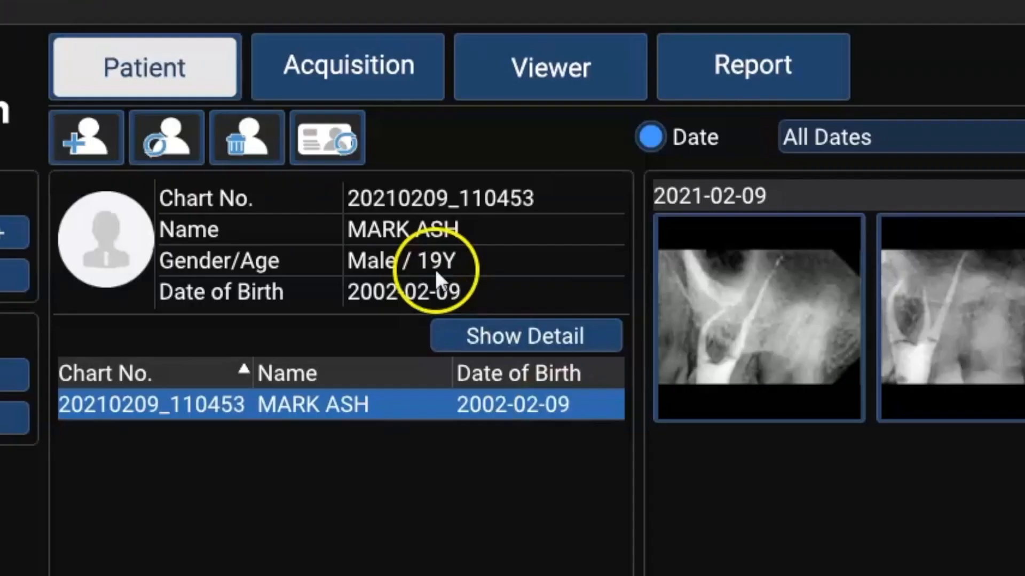
Edit the patient's phone number and save the changes.
left_click(187, 153)
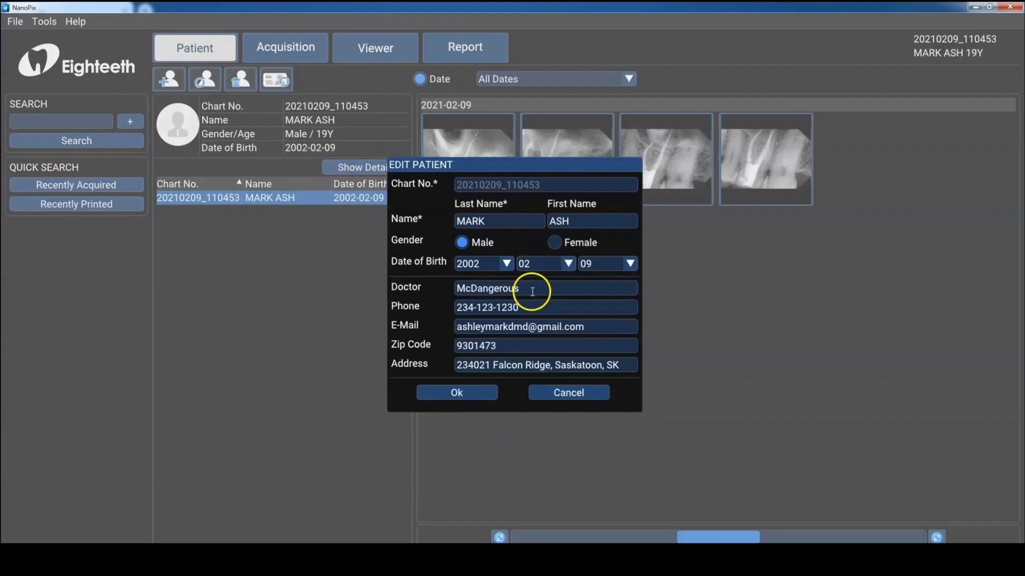
left_click(532, 306)
type("9")
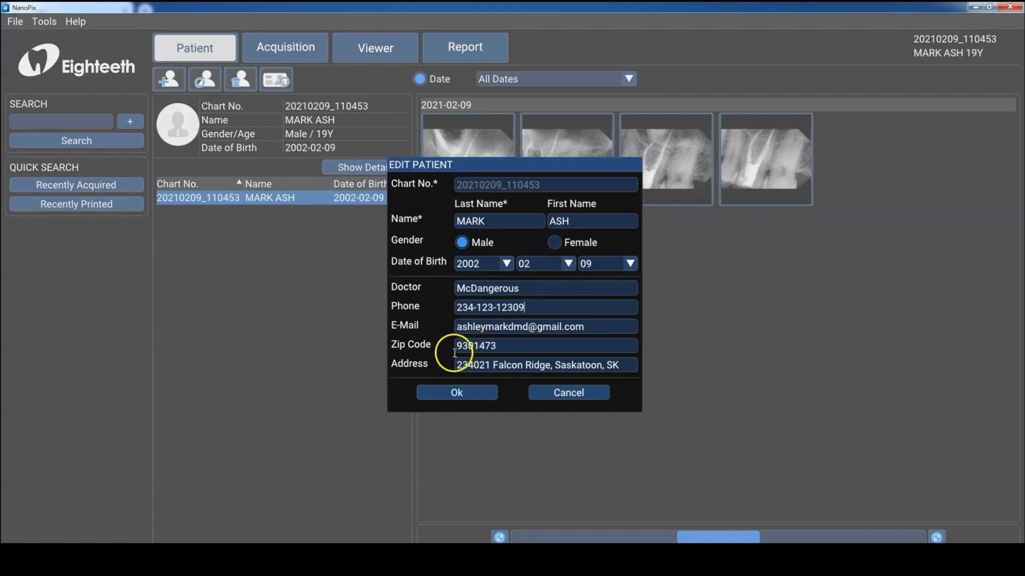
left_click(453, 393)
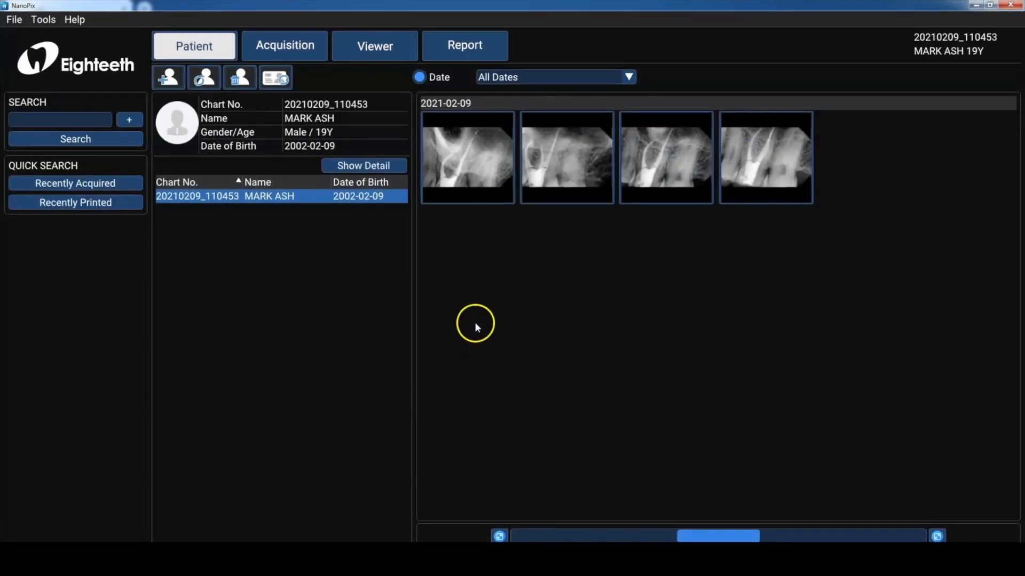
Open the first 2021-02-09 image in the Viewer and return to the patient screen.
left_click(496, 189)
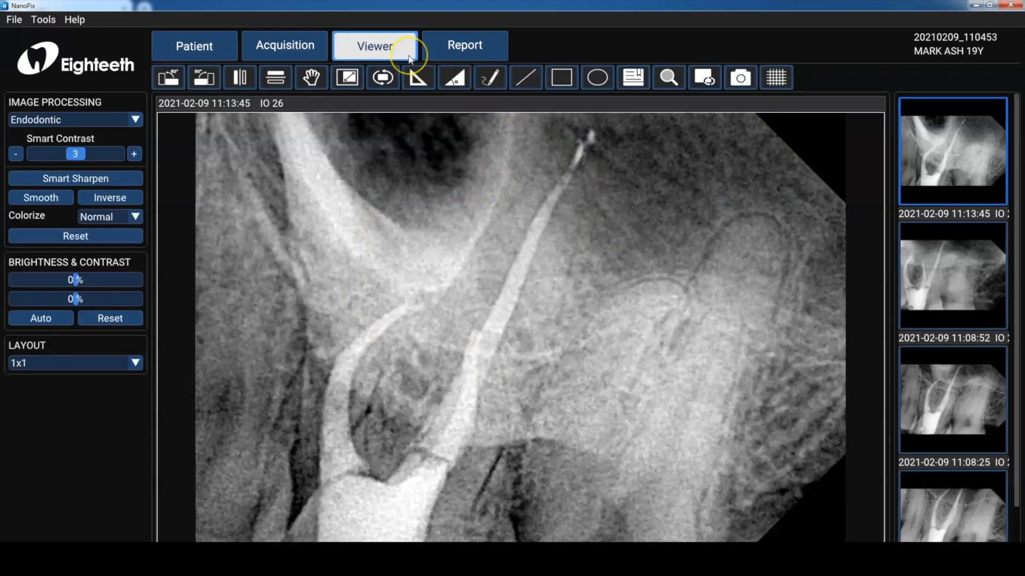
left_click(194, 45)
Export the first image from the patient's image list.
right_click(470, 177)
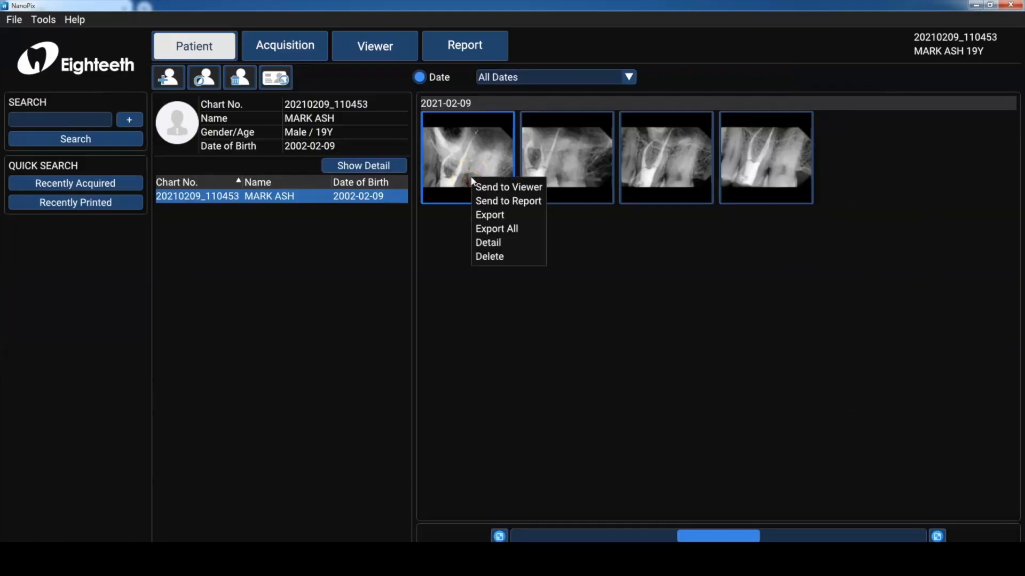
left_click(475, 214)
left_click(541, 342)
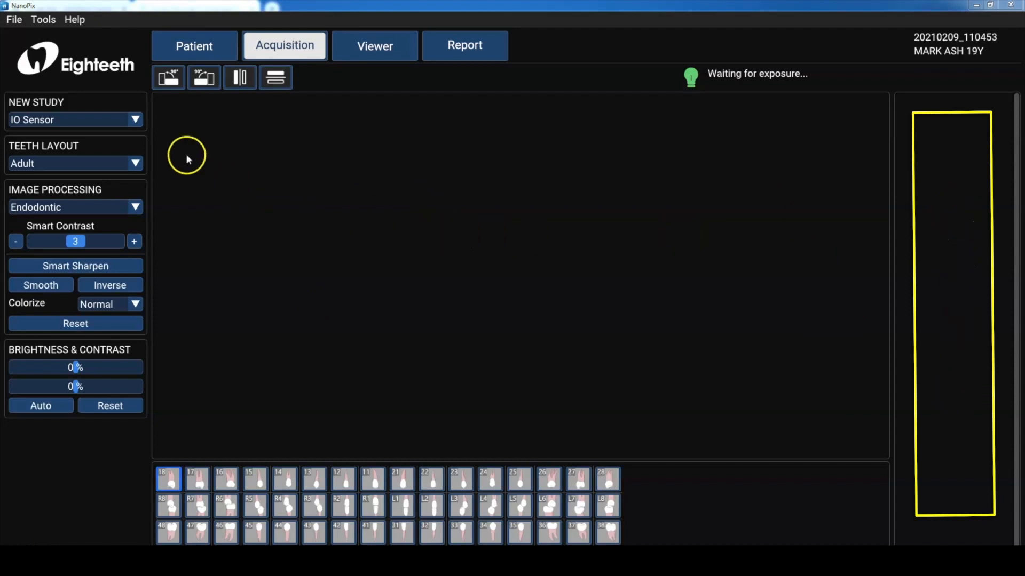
Keep IO Sensor as the new study source and set the teeth layout to Child.
left_click(135, 121)
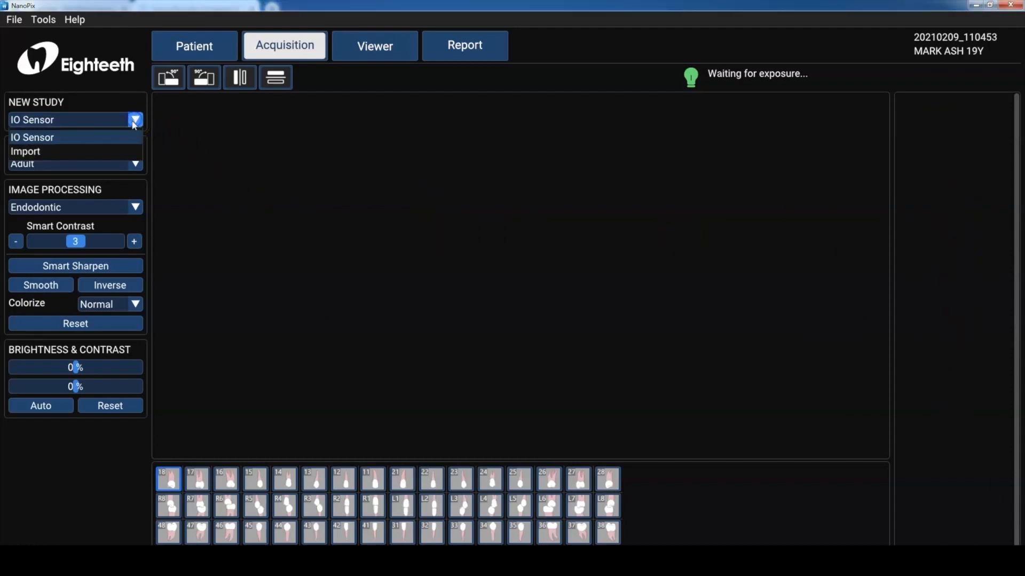
left_click(160, 125)
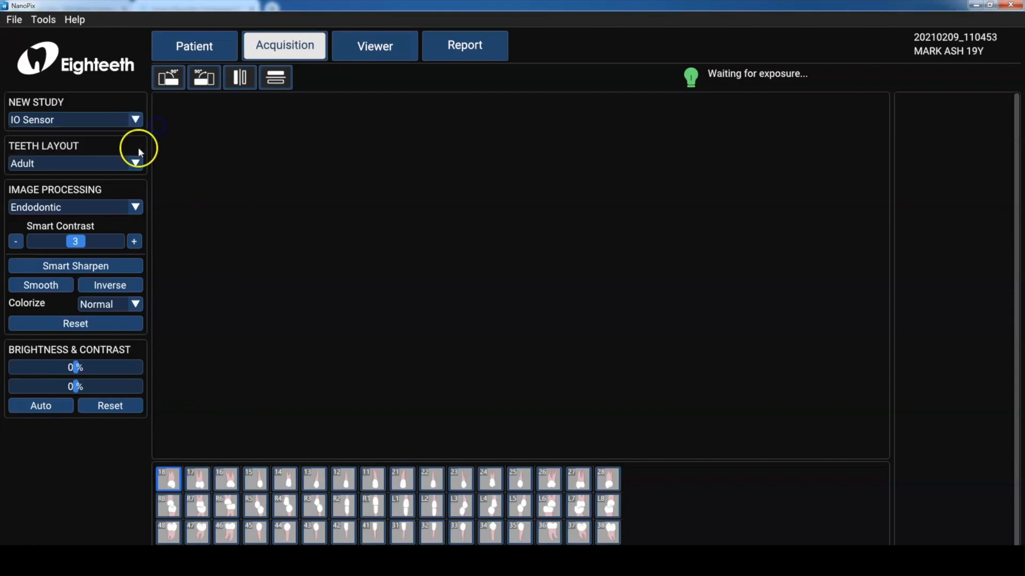
left_click(133, 165)
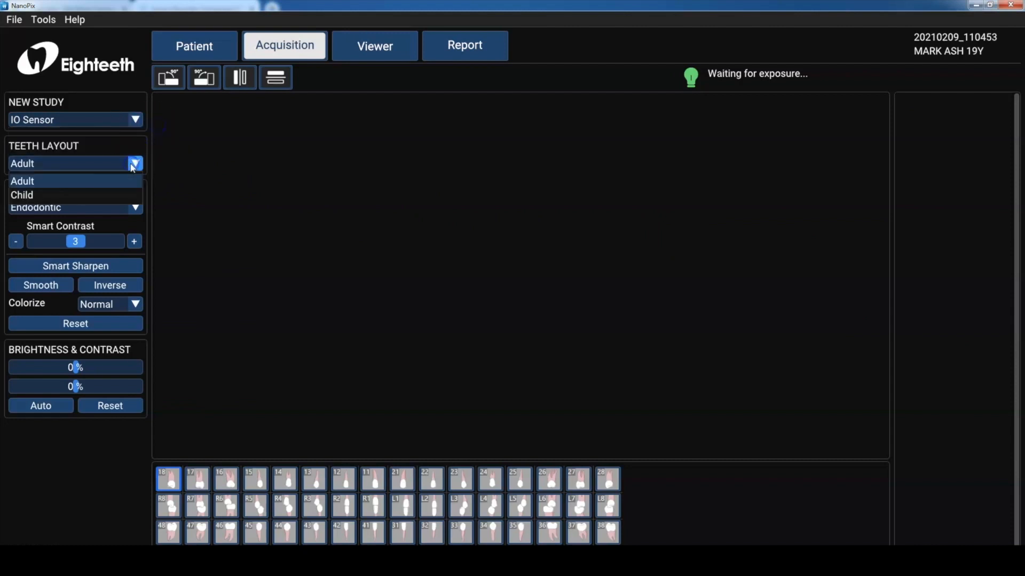
left_click(124, 194)
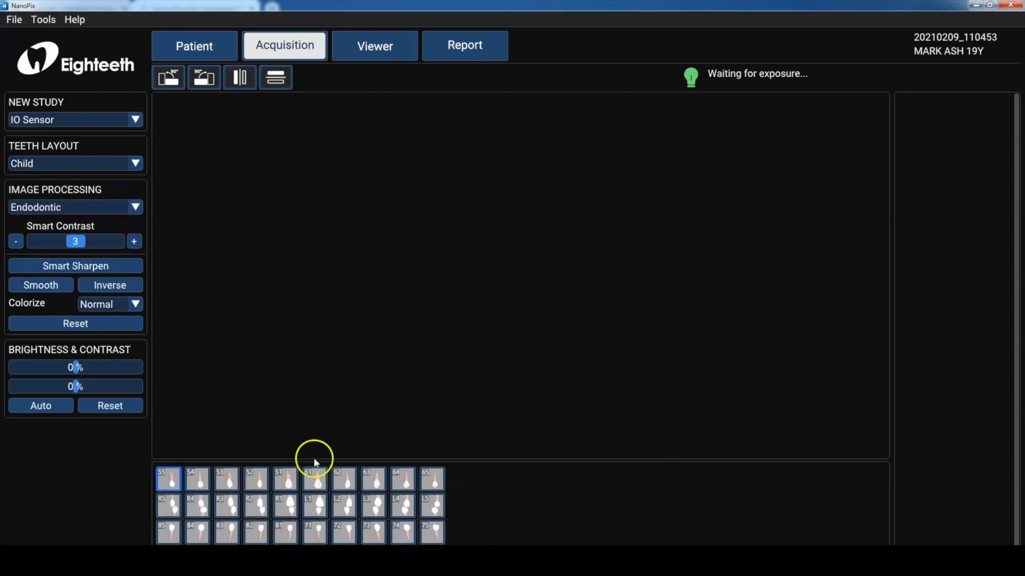
Set the teeth layout to Adult and select tooth 26 for acquisition.
left_click(134, 163)
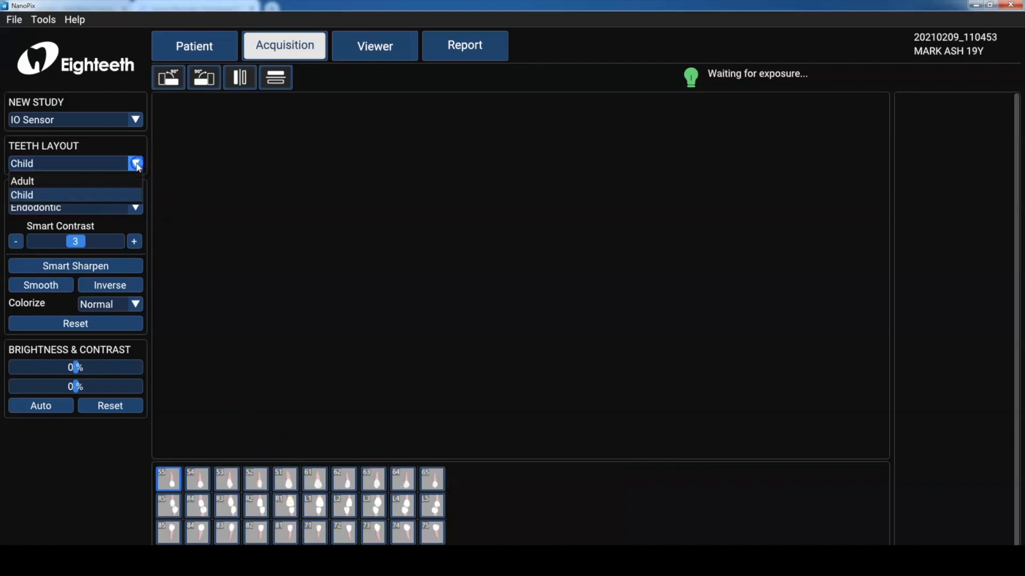
left_click(127, 176)
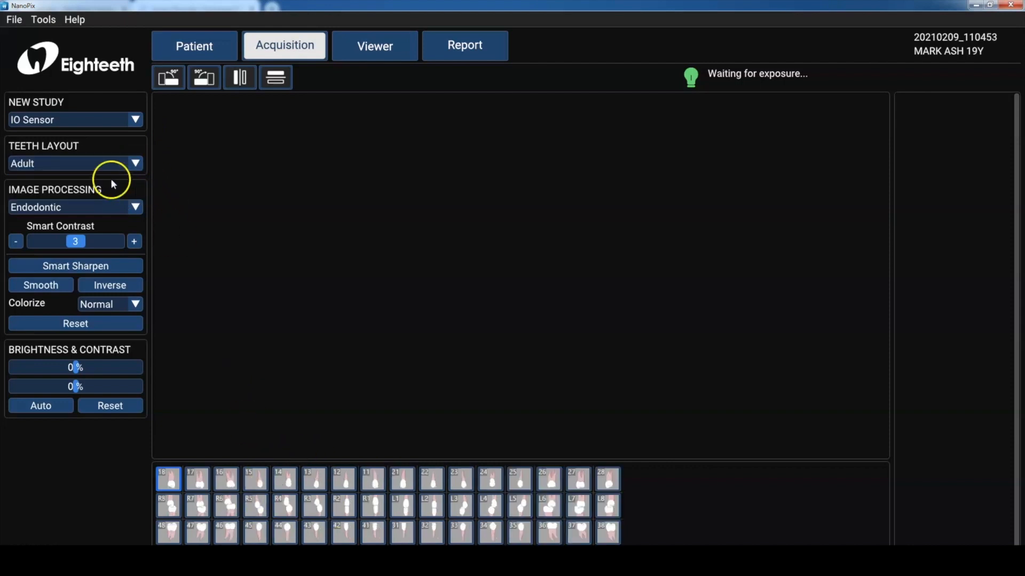
left_click(73, 205)
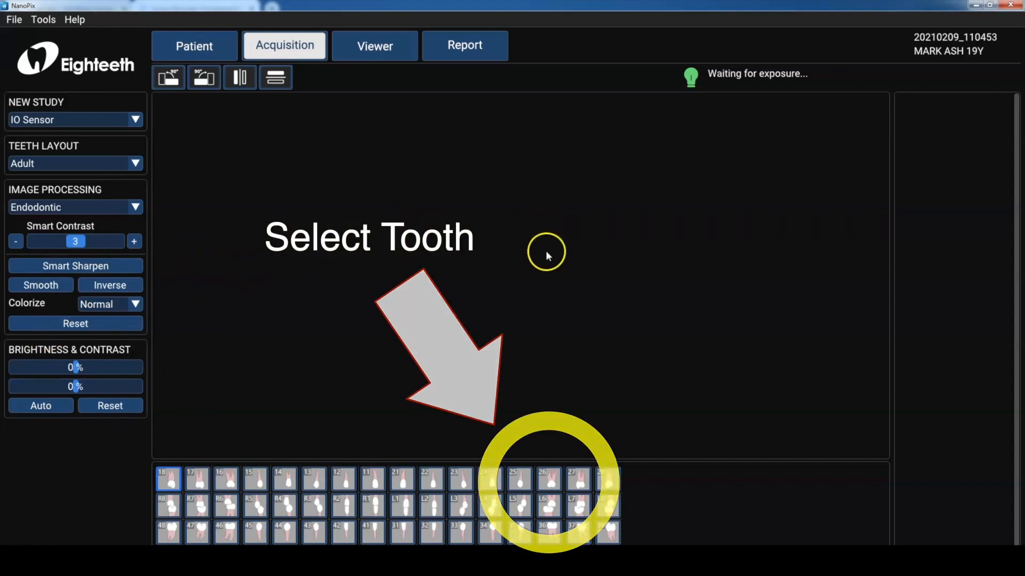
left_click(544, 473)
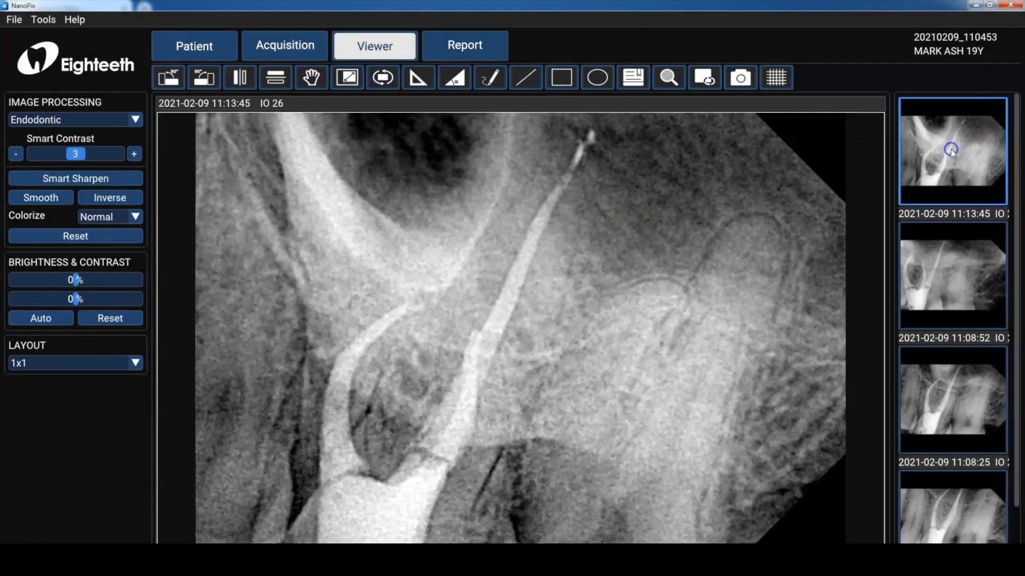
double_click(949, 149)
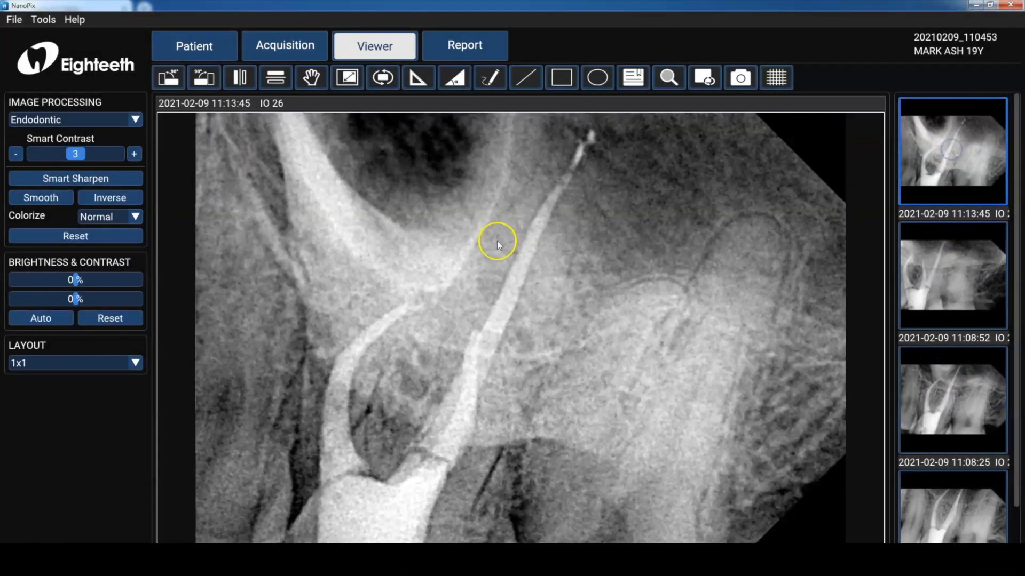
left_click(135, 363)
left_click(109, 395)
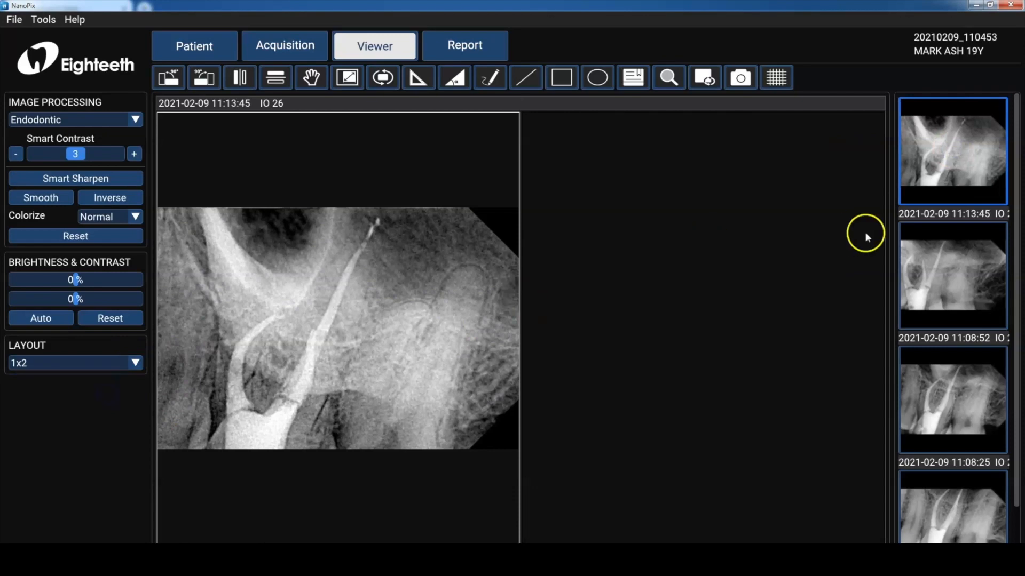
Load the 11:08:52 image into the left pane and the 11:13:45 image into the right pane.
double_click(919, 273)
left_click(701, 282)
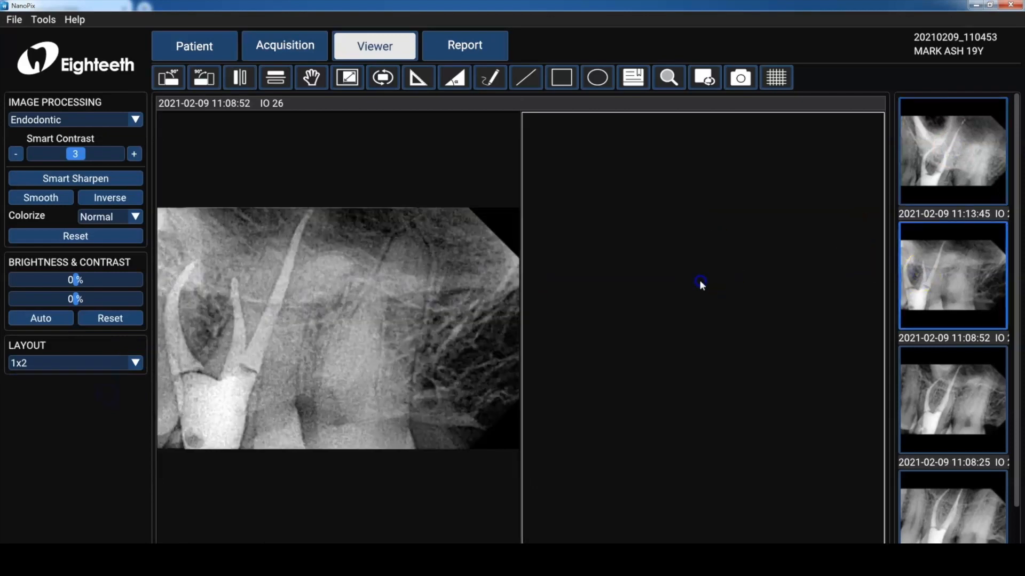
double_click(924, 172)
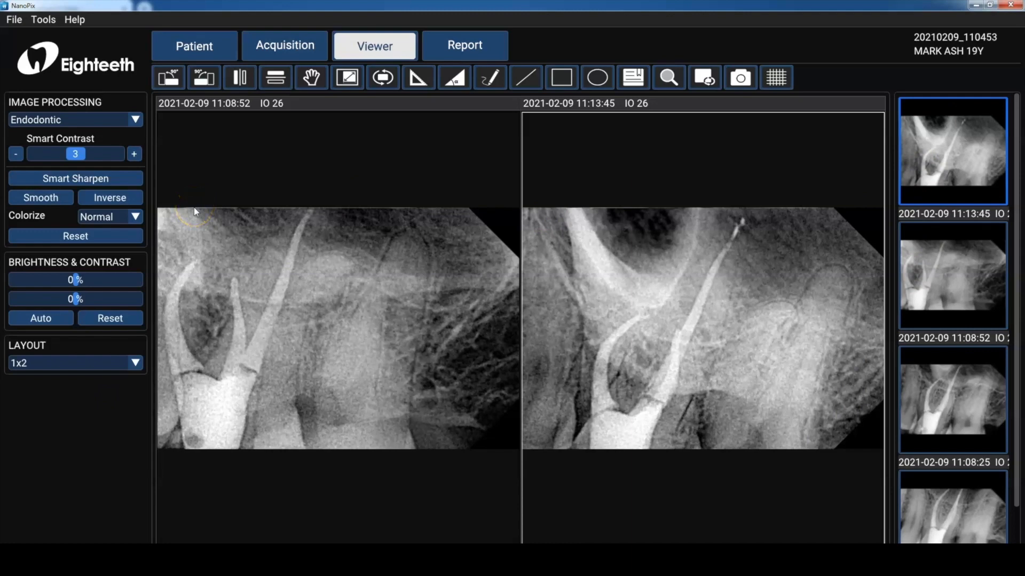
Switch the viewer layout back to 1x1.
left_click(136, 363)
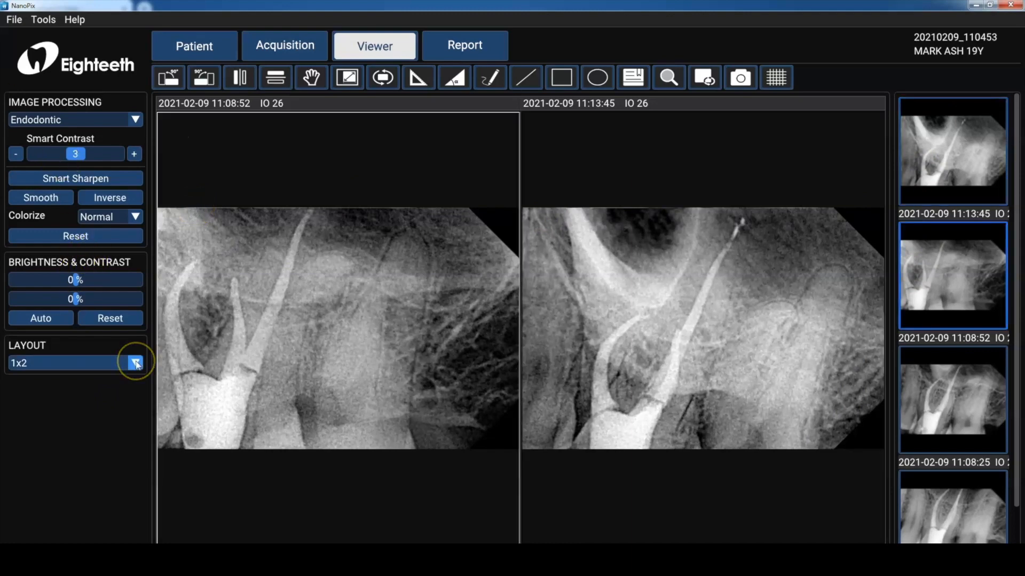
left_click(136, 363)
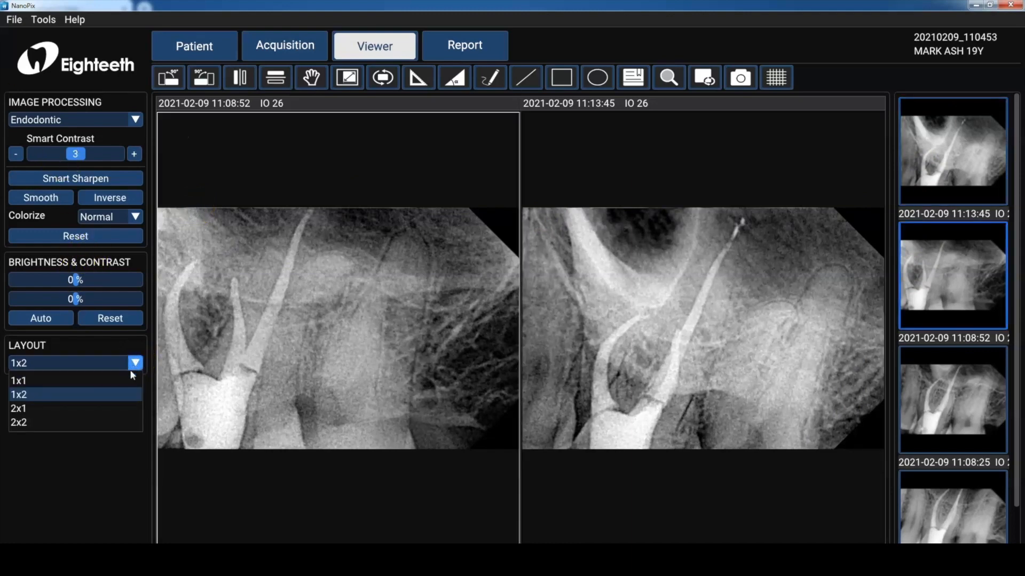
left_click(129, 377)
Review the image processing presets and set brightness to -50% and contrast to -2%.
left_click(135, 121)
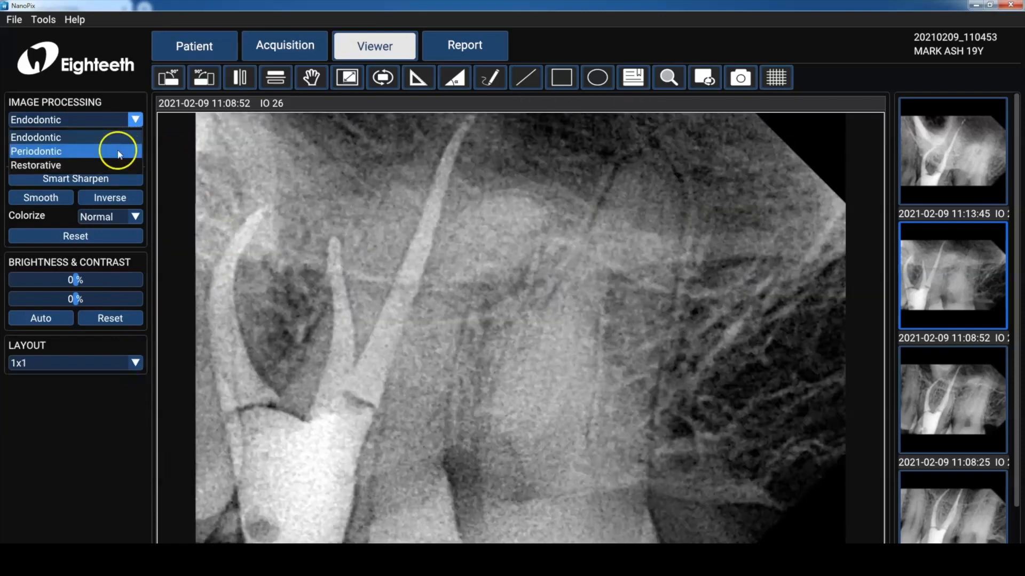
left_click(198, 168)
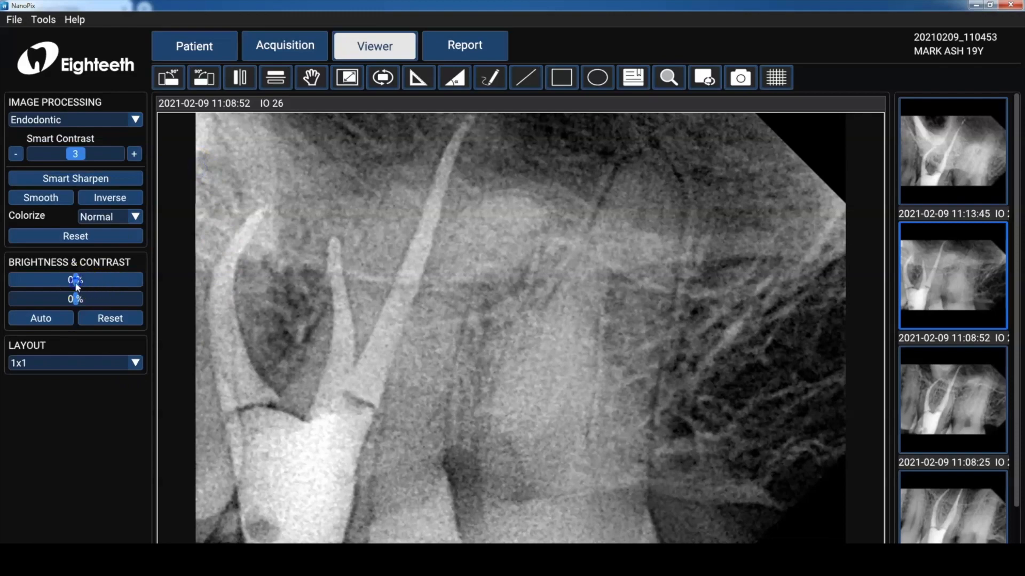
mouse_move(75, 280)
left_mouse_down()
mouse_move(47, 275)
mouse_move(87, 301)
mouse_move(75, 298)
left_mouse_up()
Apply Smart Sharpen to the displayed image.
left_click(117, 182)
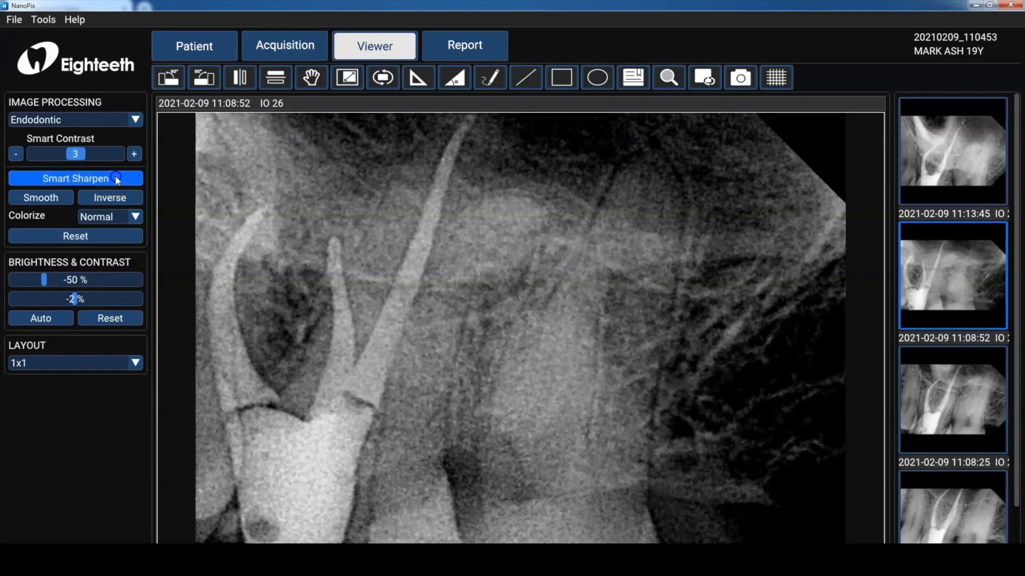
left_click(117, 180)
left_click(115, 177)
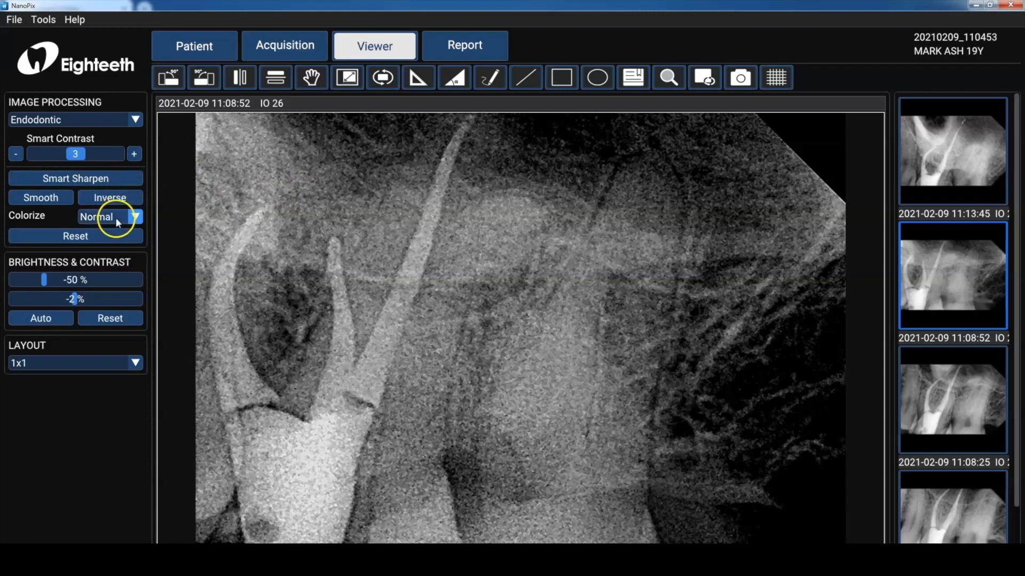
left_click(114, 232)
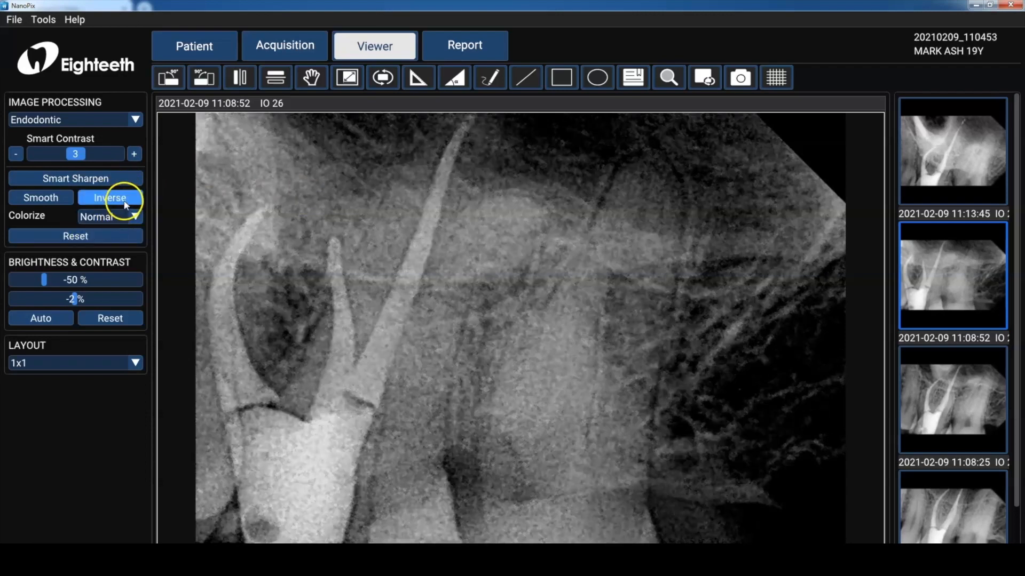
Toggle Inverse on and off, then set Colorize to Common.
left_click(125, 204)
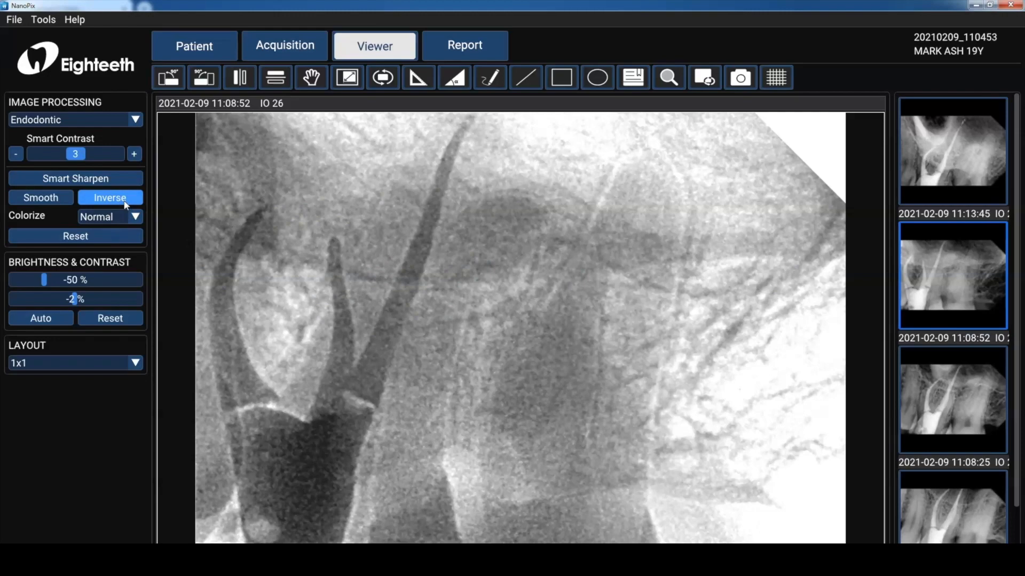
left_click(125, 204)
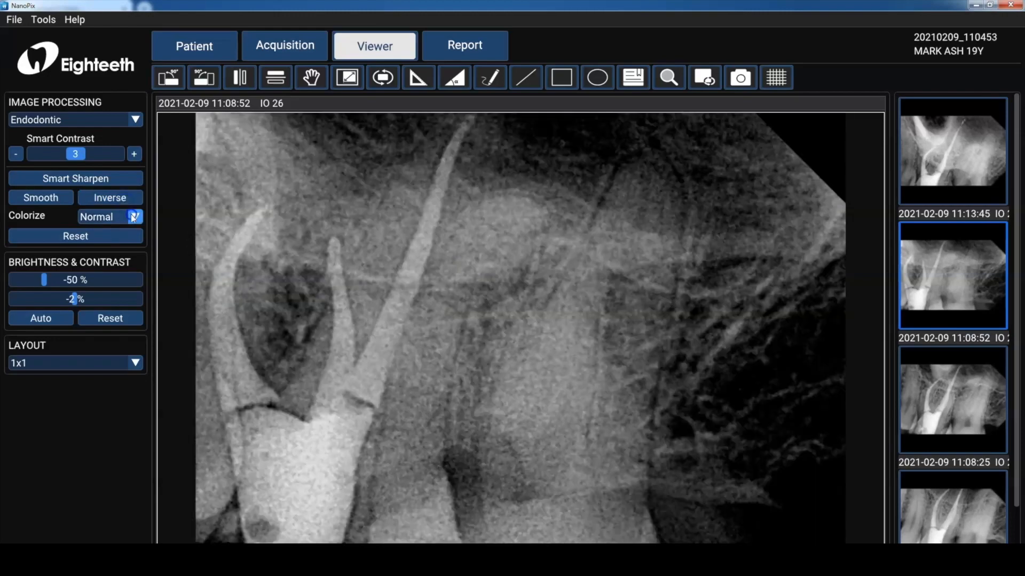
left_click(135, 216)
left_click(119, 250)
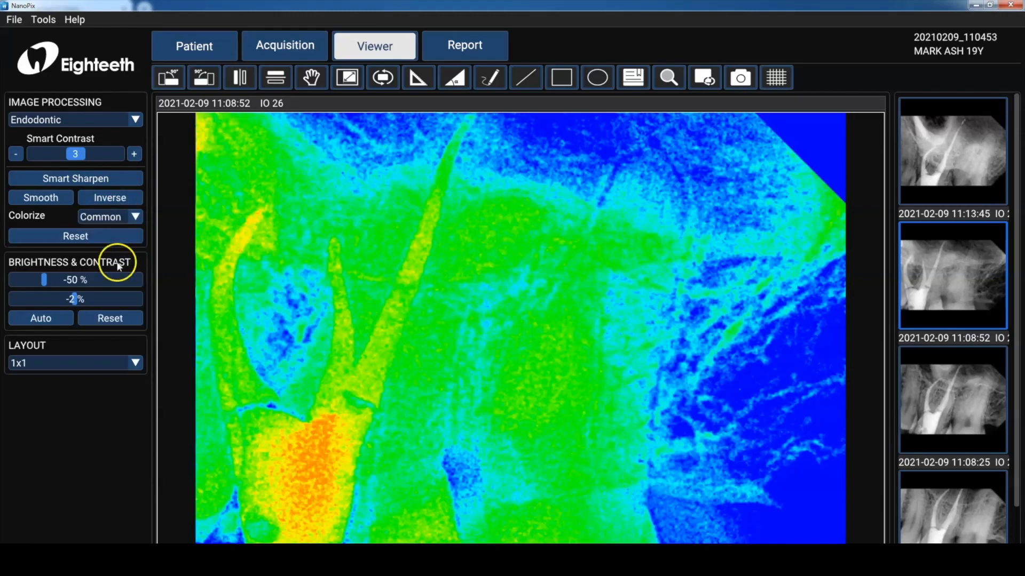
Restore the brightness, then rotate the image 90° counter-clockwise and back 90° clockwise.
mouse_move(45, 283)
left_mouse_down()
mouse_move(113, 281)
mouse_move(53, 280)
left_mouse_up()
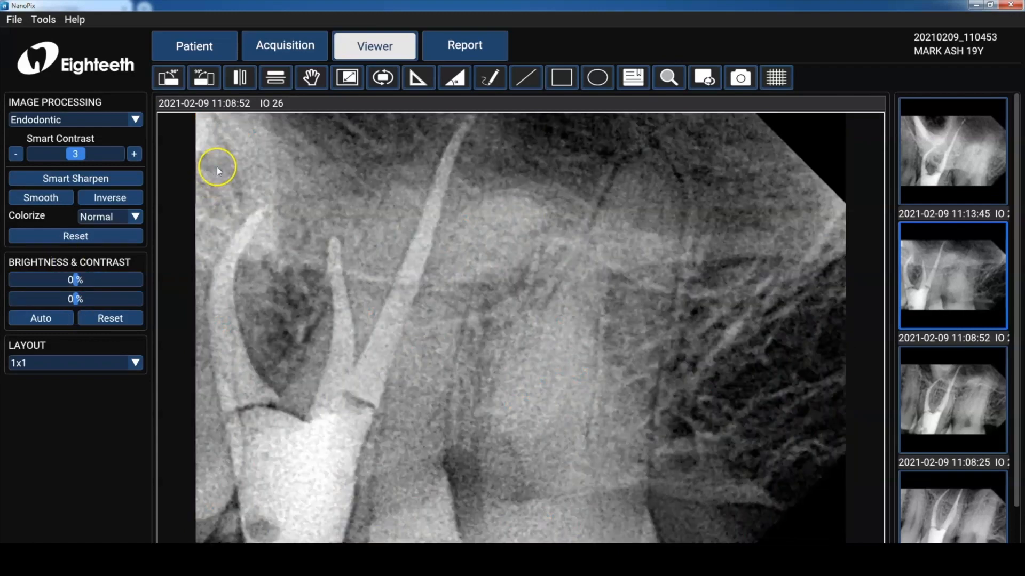
left_click(175, 83)
left_click(203, 83)
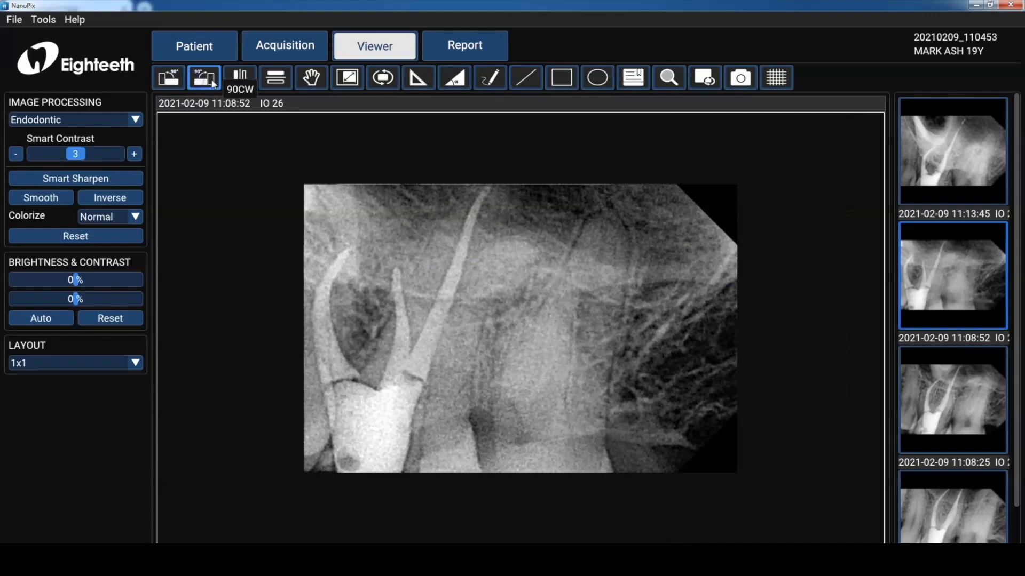
Pan the image with the hand tool, then reset the view.
left_click(311, 77)
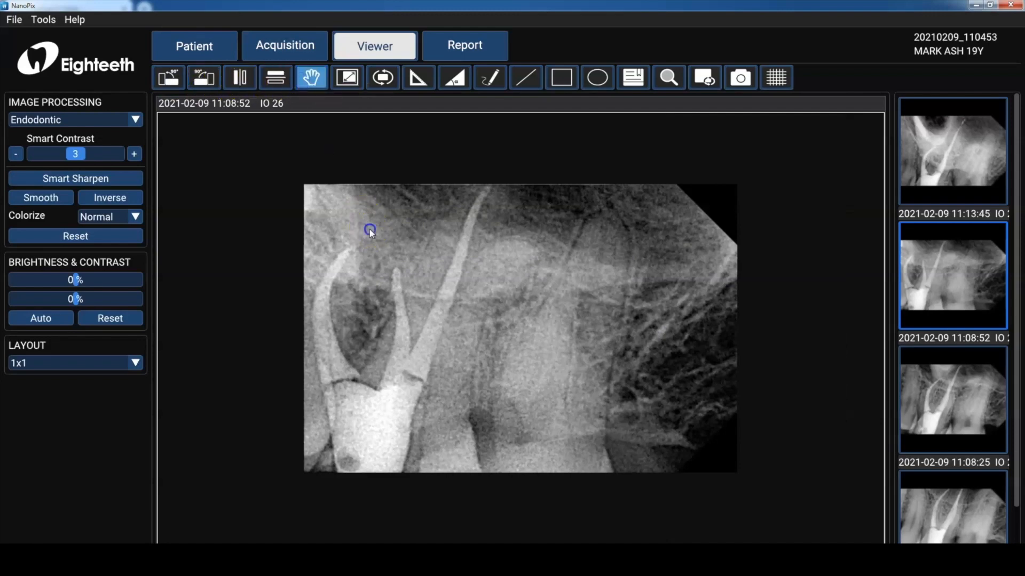
left_click_drag(368, 229, 365, 254)
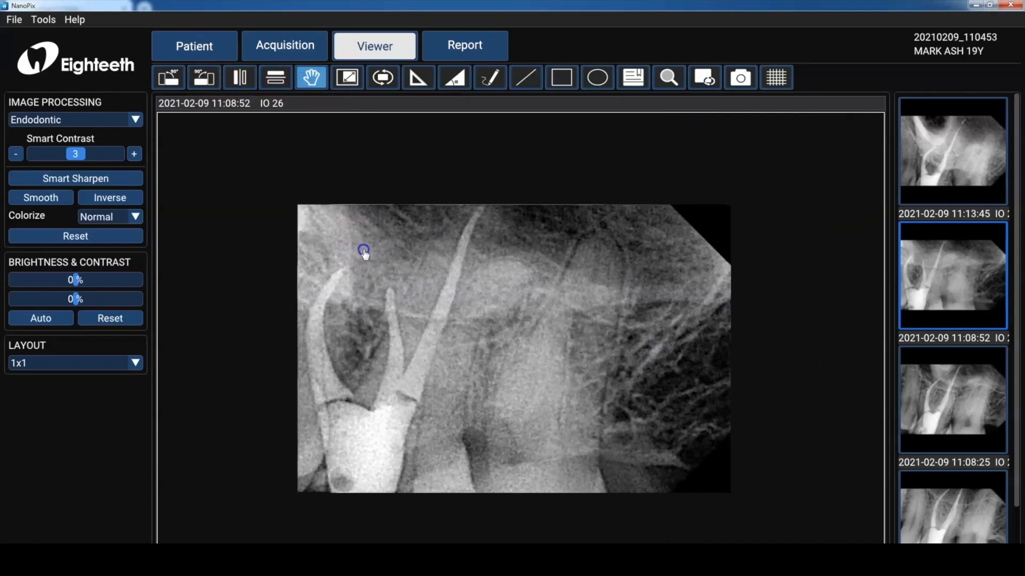
left_click(382, 79)
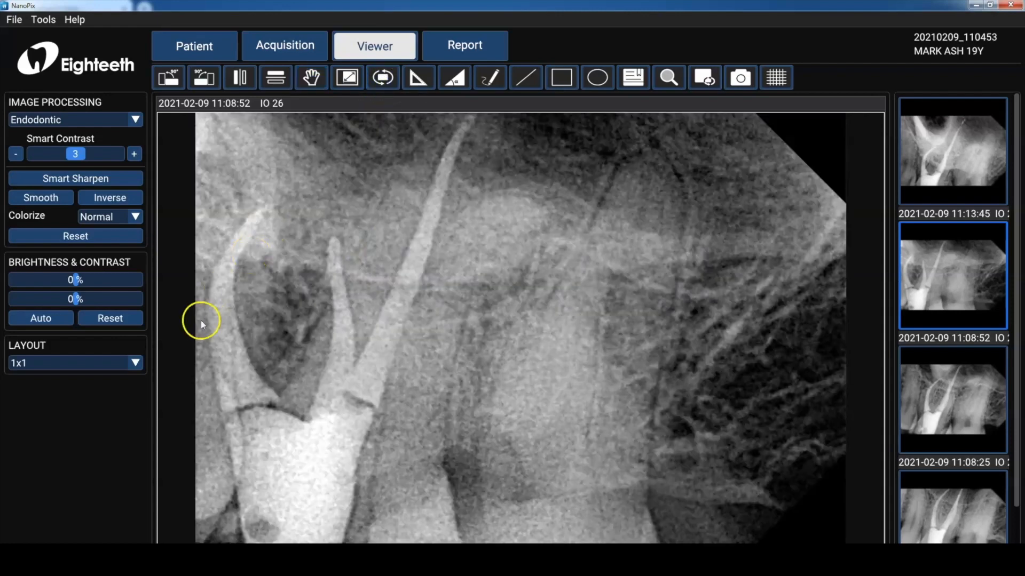
Switch to the 1x2 layout and load the 11:13:45 image into the right pane.
left_click(132, 363)
left_click(126, 392)
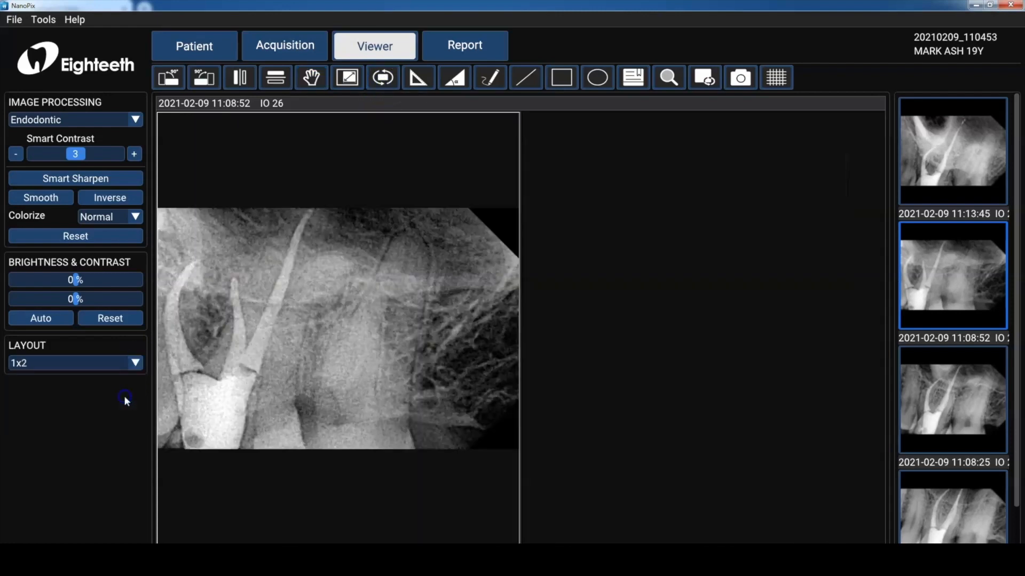
left_click(675, 296)
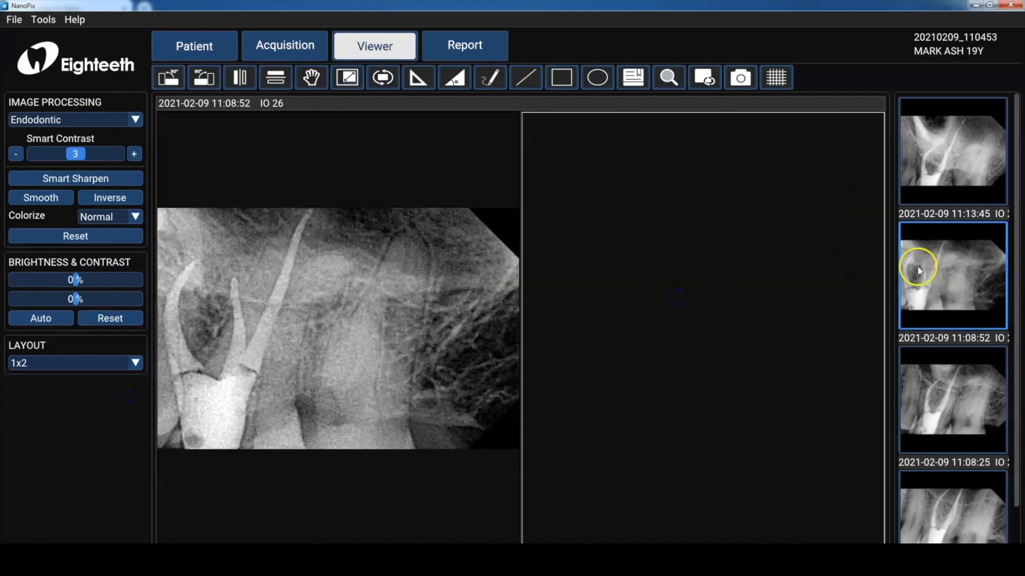
double_click(937, 165)
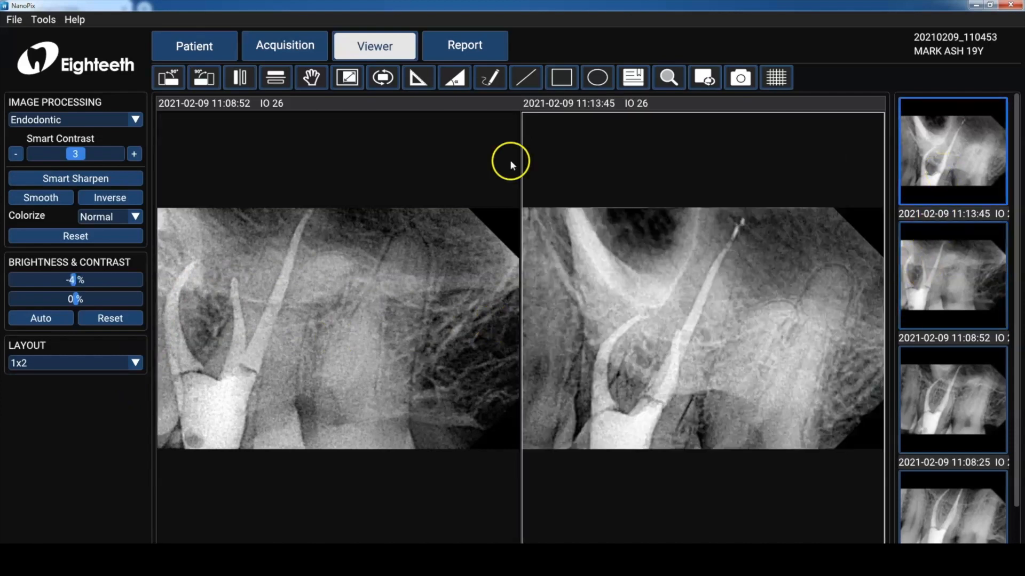
Zoom into the left image, then reset its view.
left_click(370, 252)
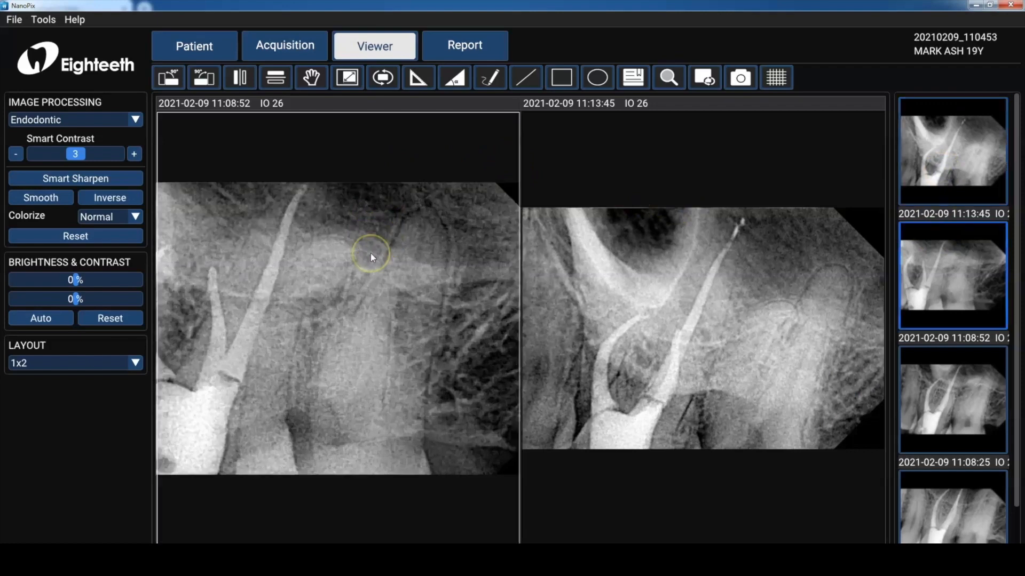
scroll(371, 253, "up", 2)
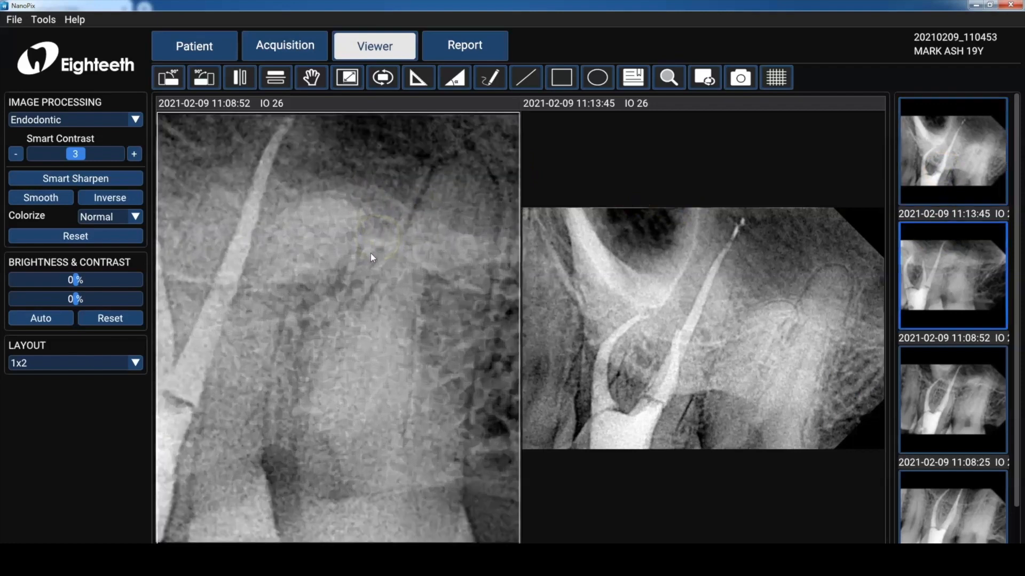
left_click(389, 86)
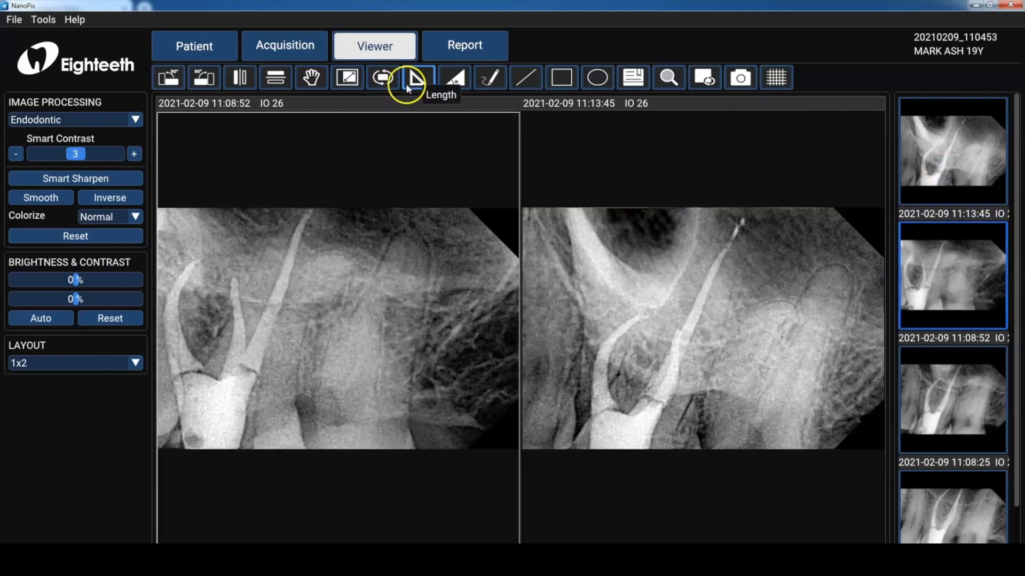
Measure an angle on the right image with three points along the root.
left_click(447, 87)
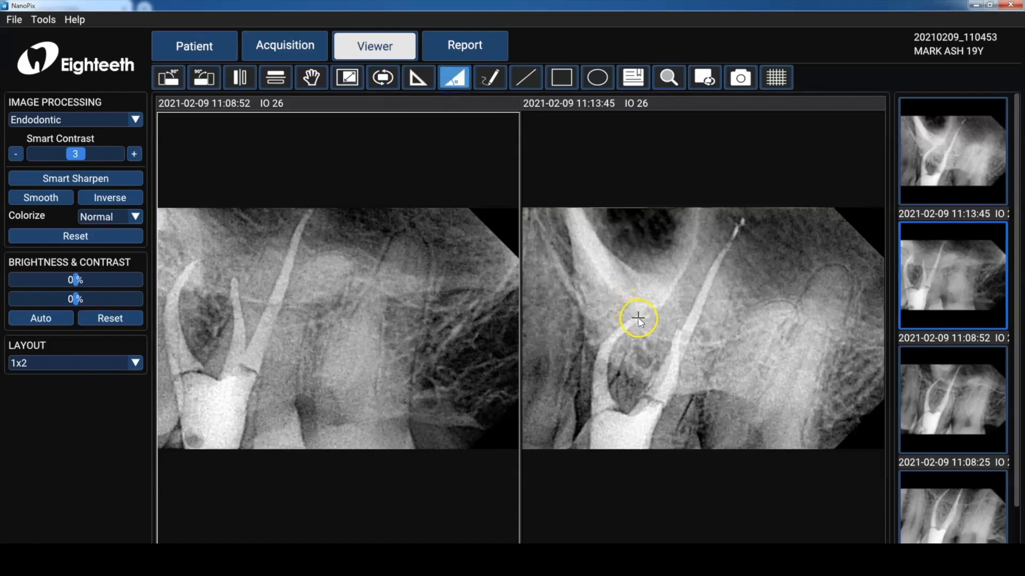
left_click(639, 319)
left_click(603, 348)
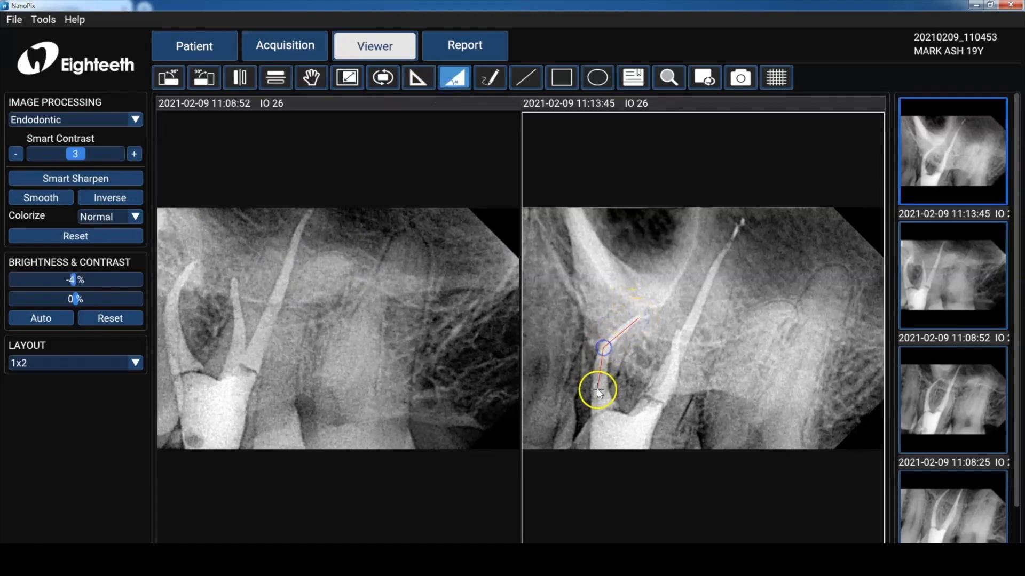
left_click(598, 392)
Clear the measurement overlays from the image.
left_click(557, 153)
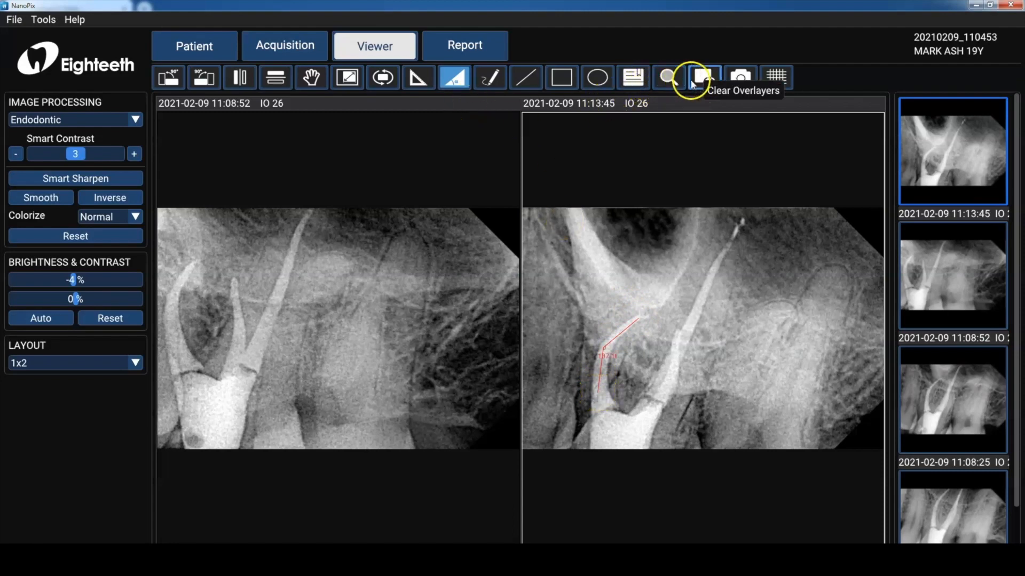
left_click(693, 83)
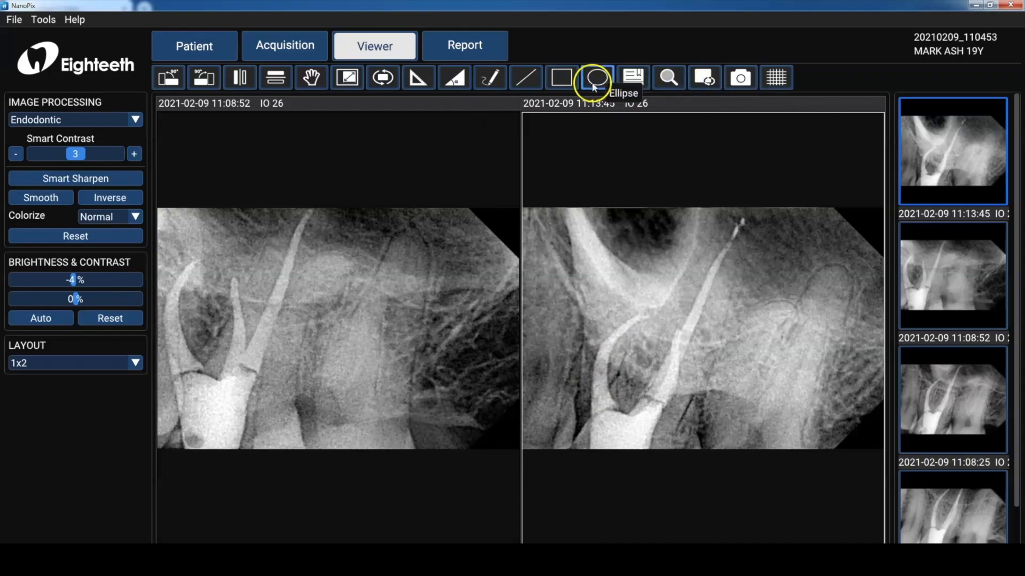
View the right image full screen and return to the split view.
double_click(572, 235)
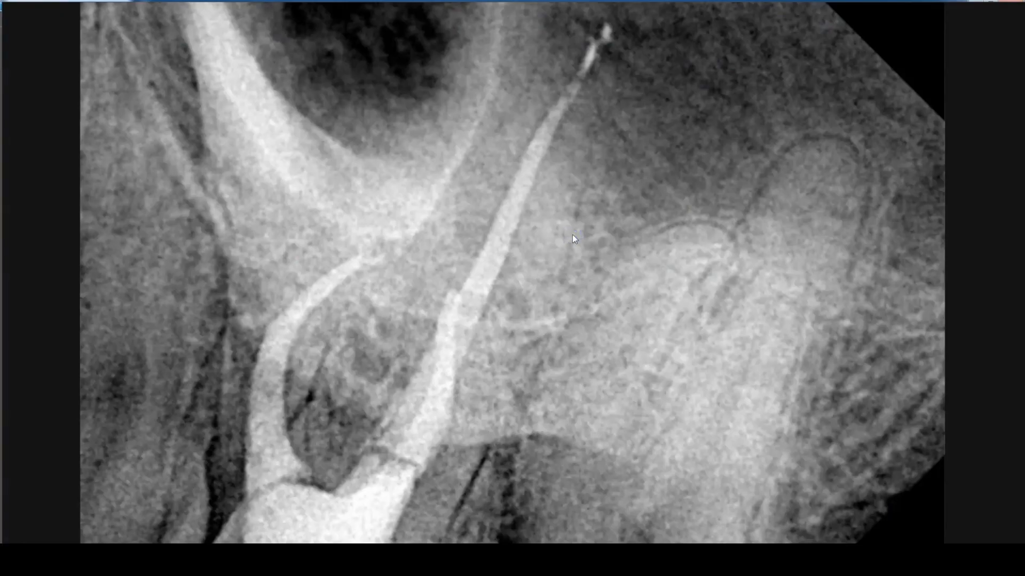
double_click(572, 235)
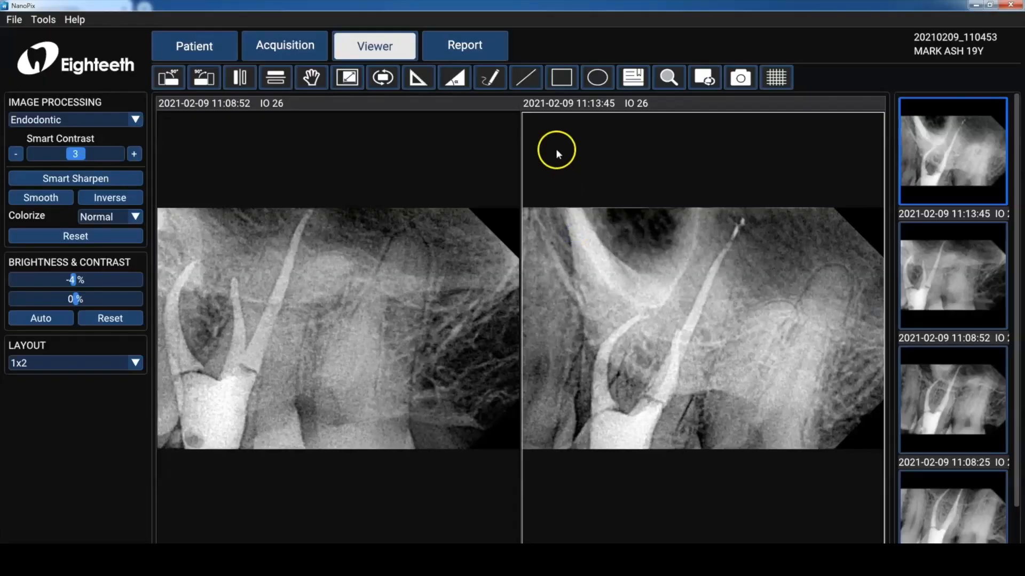
Draw a freehand stroke along the root on the right image, then clear the overlays.
left_click(486, 80)
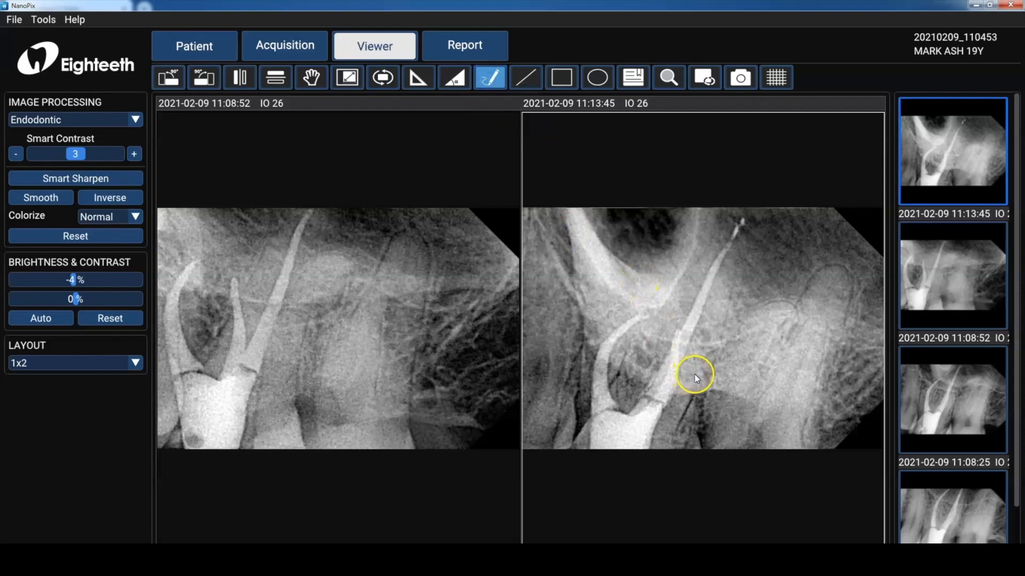
mouse_move(694, 363)
left_mouse_down()
mouse_move(701, 324)
mouse_move(673, 325)
mouse_move(657, 367)
left_mouse_up()
left_click(704, 78)
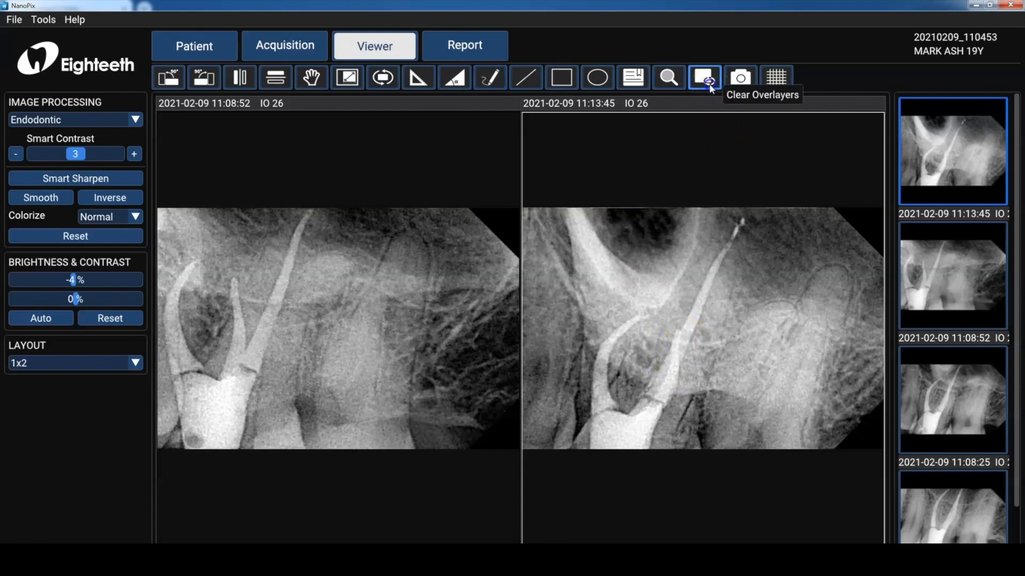
Add a User Input text annotation reading "FU in 6 mon" beside the root on the right image.
left_click(633, 78)
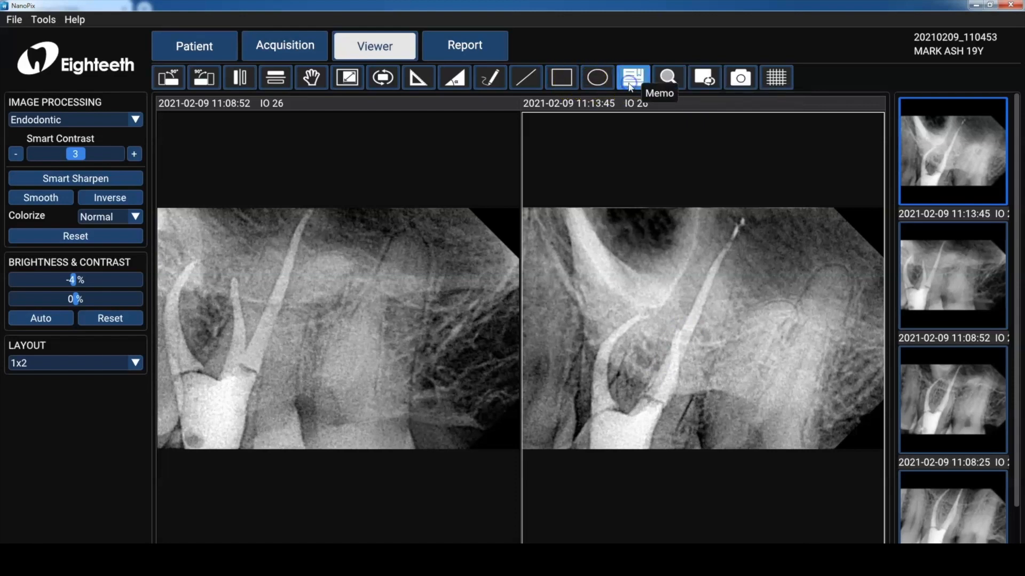
left_click(708, 334)
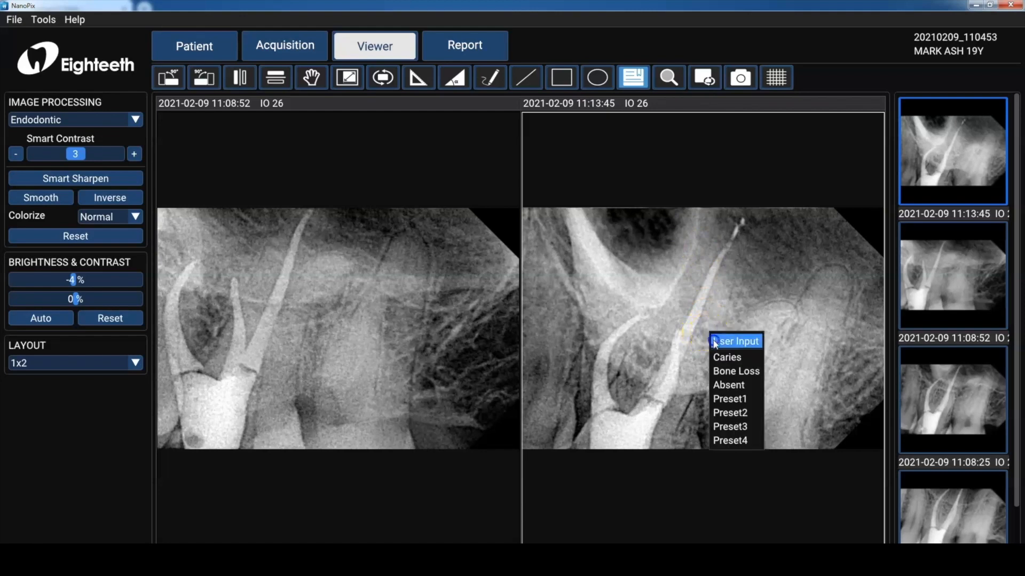
left_click(714, 338)
left_click(723, 355)
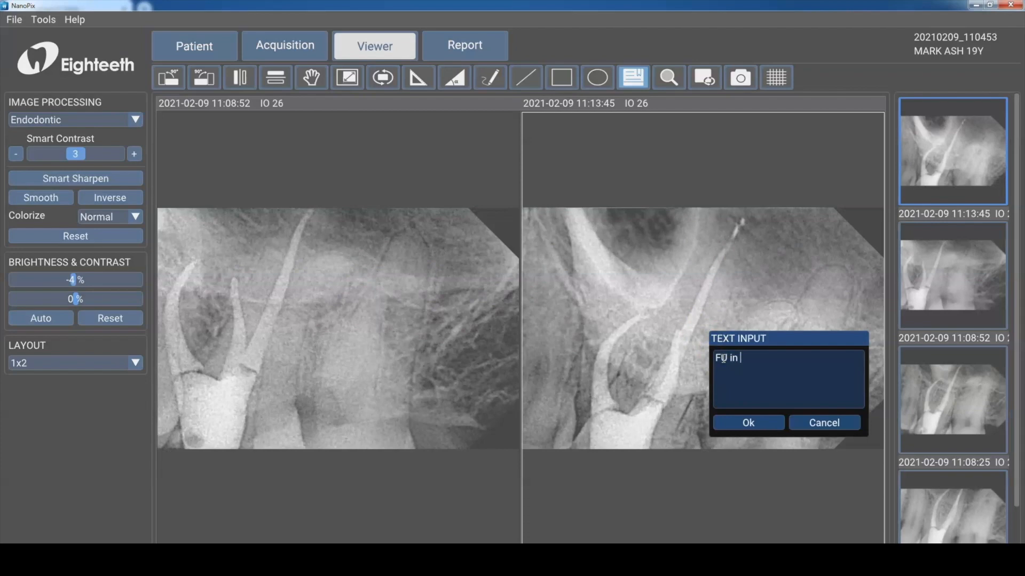
type("FU in 6 months")
left_click(754, 419)
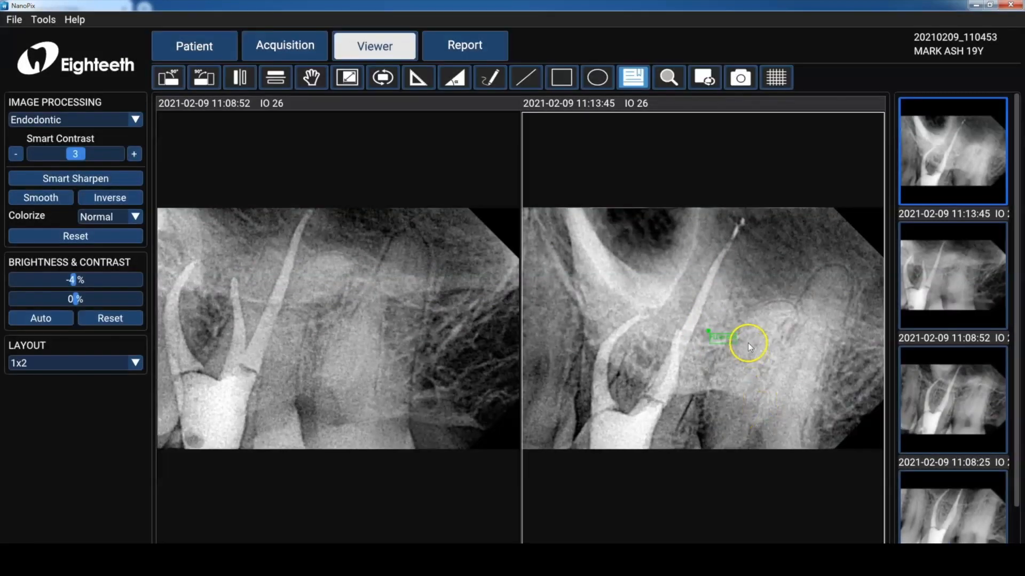
Capture a screenshot of a region covering the right image.
left_click(740, 78)
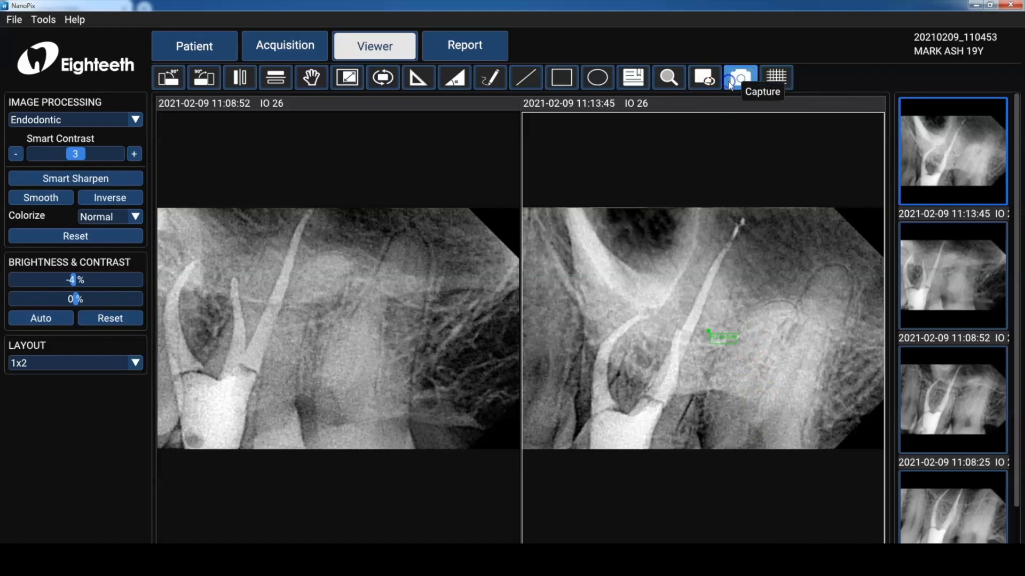
left_click_drag(527, 211, 855, 444)
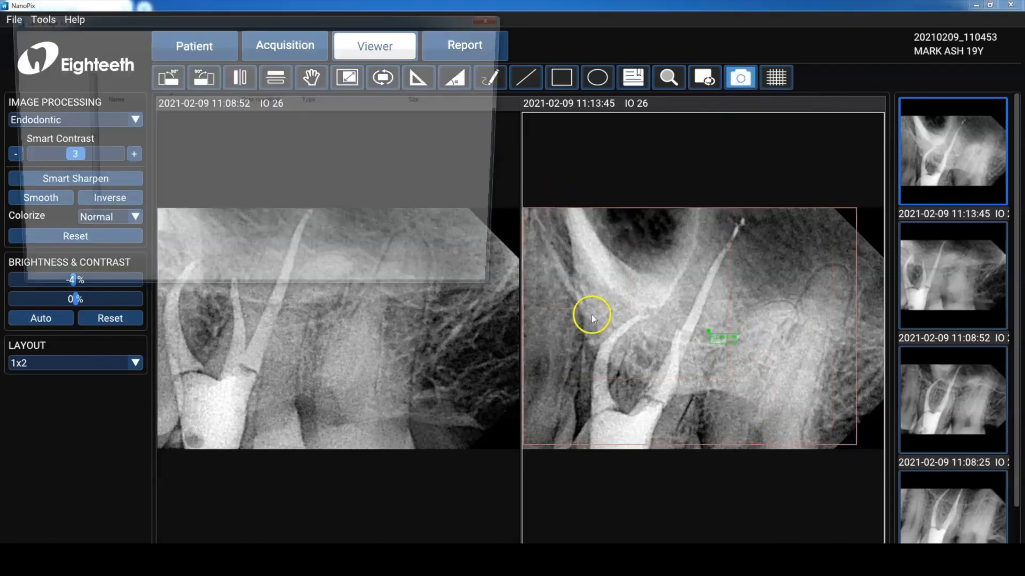
left_click(473, 282)
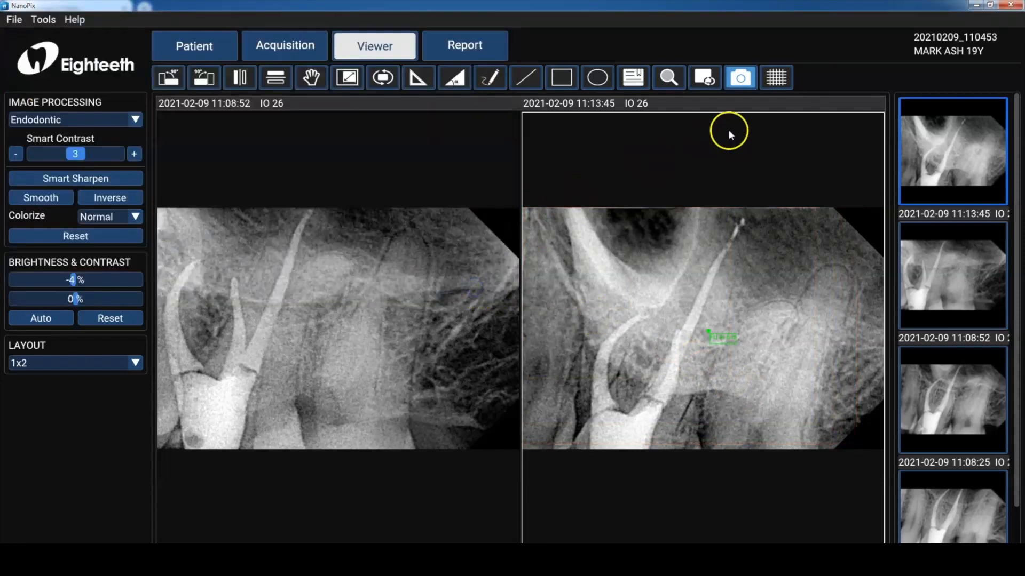
left_click(770, 90)
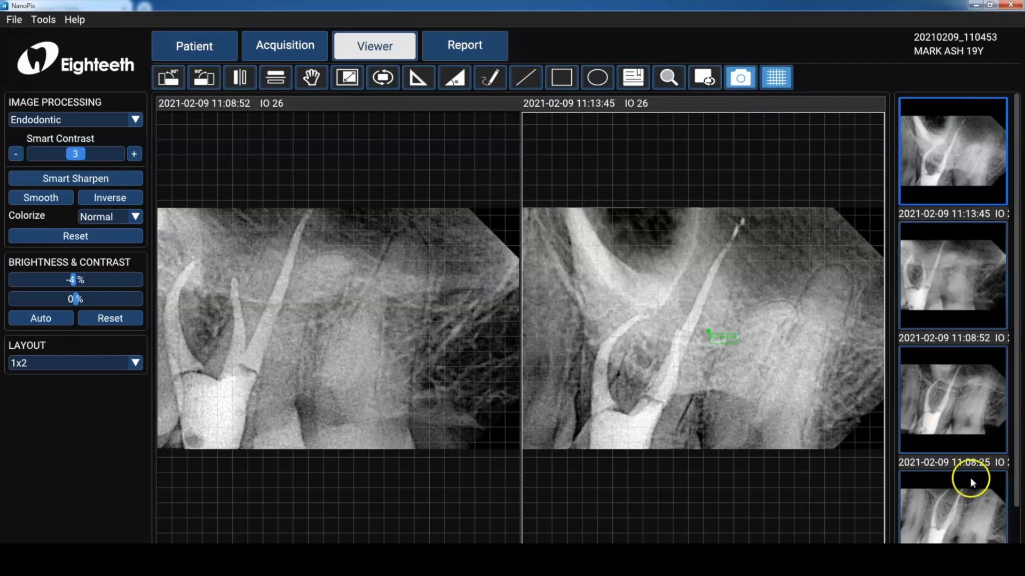
double_click(967, 493)
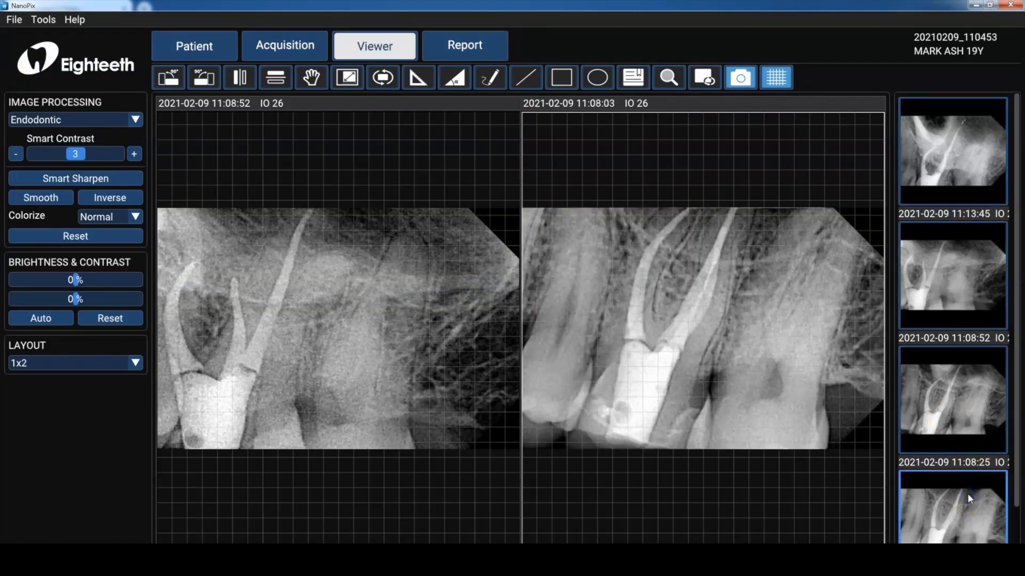
left_click_drag(967, 493, 831, 427)
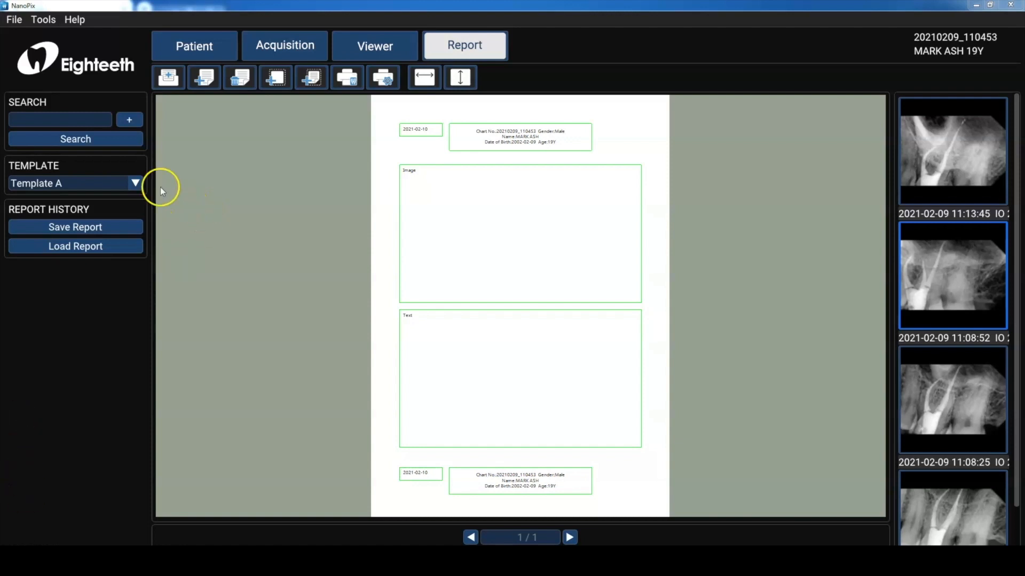
In the report, switch the template to Template B.
left_click(137, 183)
left_click(128, 209)
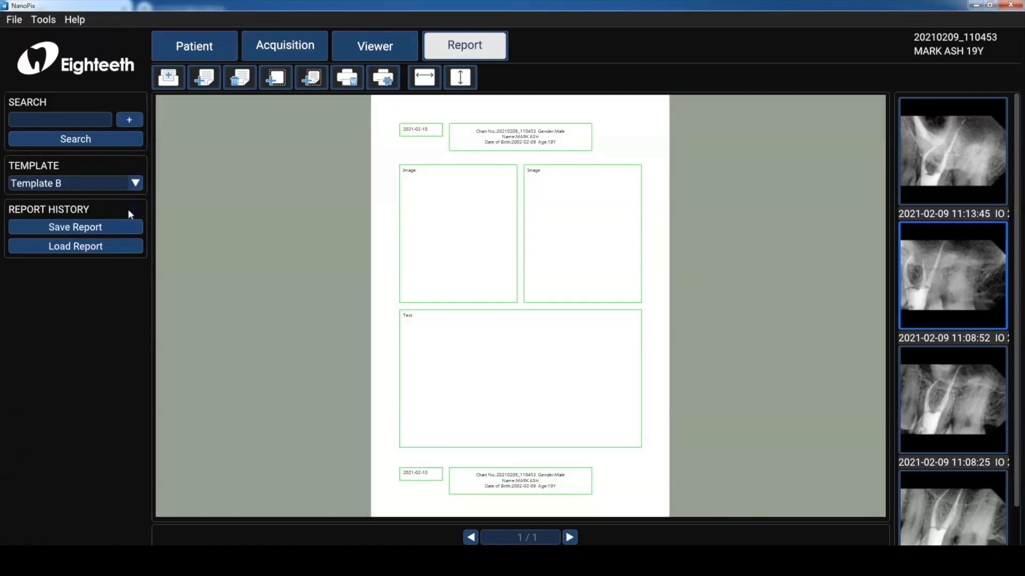
left_click(137, 183)
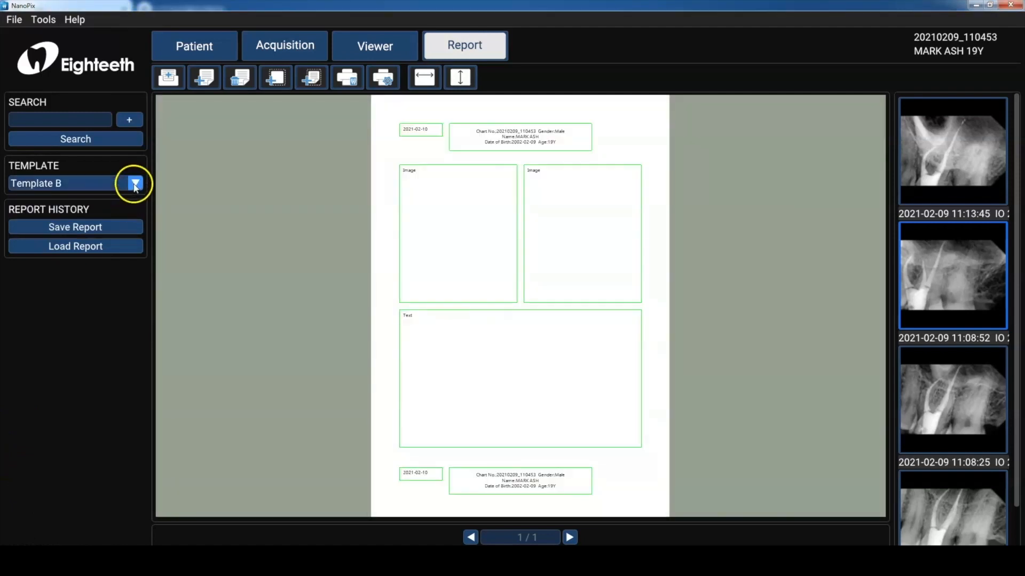
left_click(115, 229)
left_click(135, 184)
left_click(127, 215)
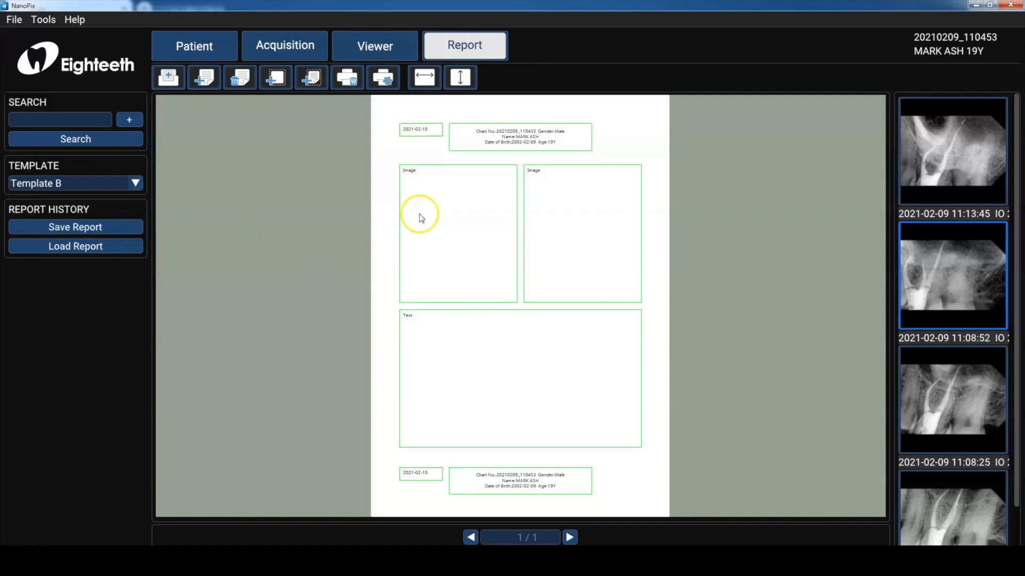
Place the 11:13:45 image in the first report image frame and the 11:08:52 image in the second.
left_click(443, 212)
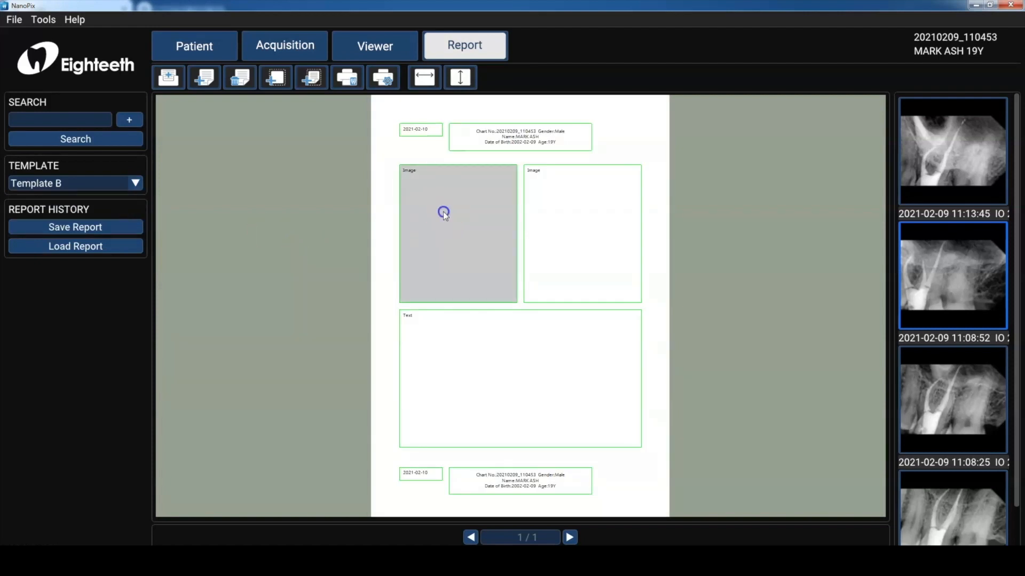
left_click(919, 161)
left_click(628, 249)
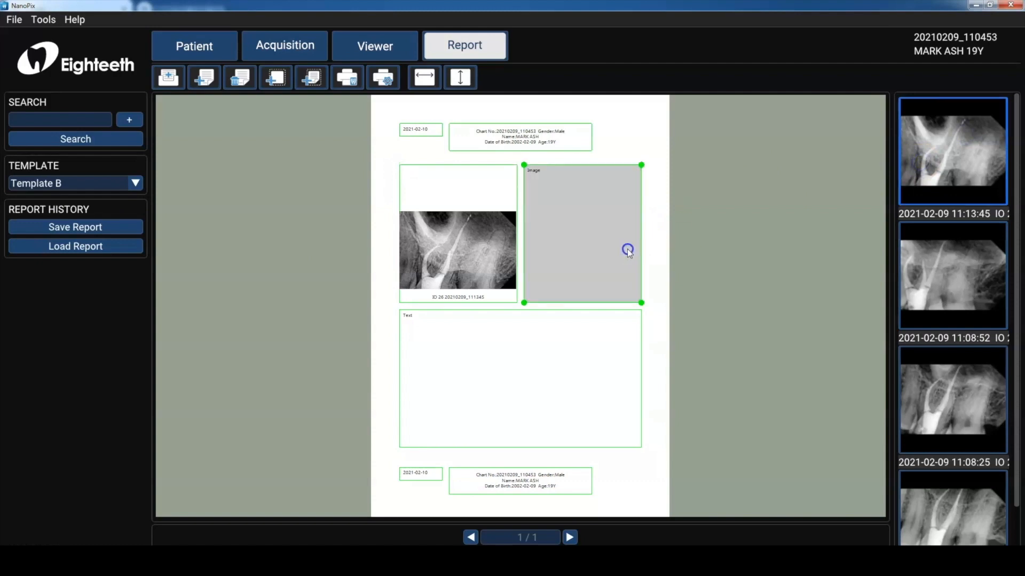
left_click(946, 288)
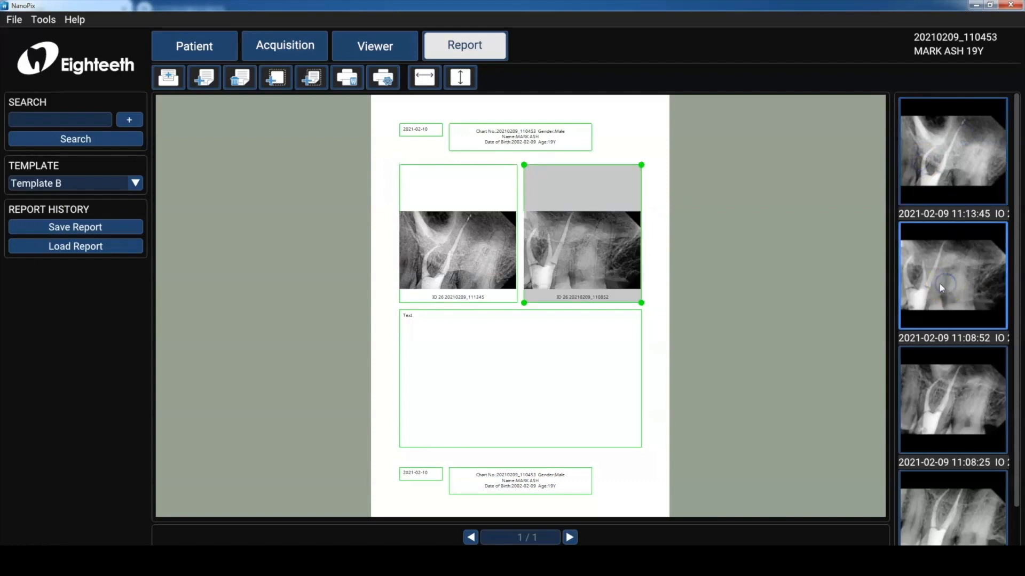
Paste the follow-up letter text into the report's text box.
left_click(582, 379)
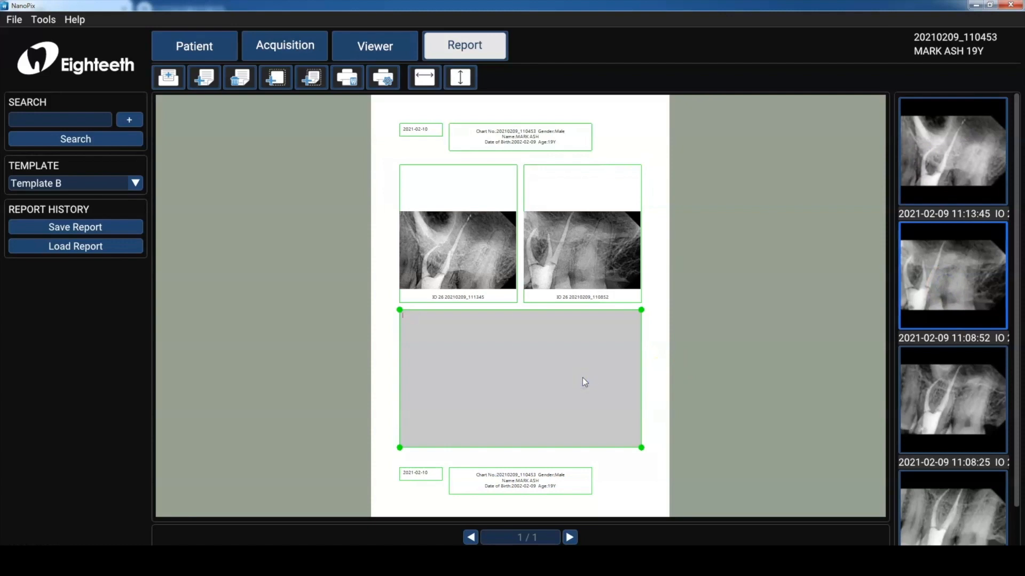
type("To whom it may concern, Please find the 5 year followup radiographs for Dr. Ash.  He has been asymptomatic with his root canal. CE: #26 crown restoration, normal PD, no bleeding on probing. Rad: #26 - Previously treated w/ 3 canals.  Appears that MB is confluent with MB1.  PDL space is continuous throughout the tooth Dx: #26 - Previously Treated w/ Normal Apical Tissues  Regards,")
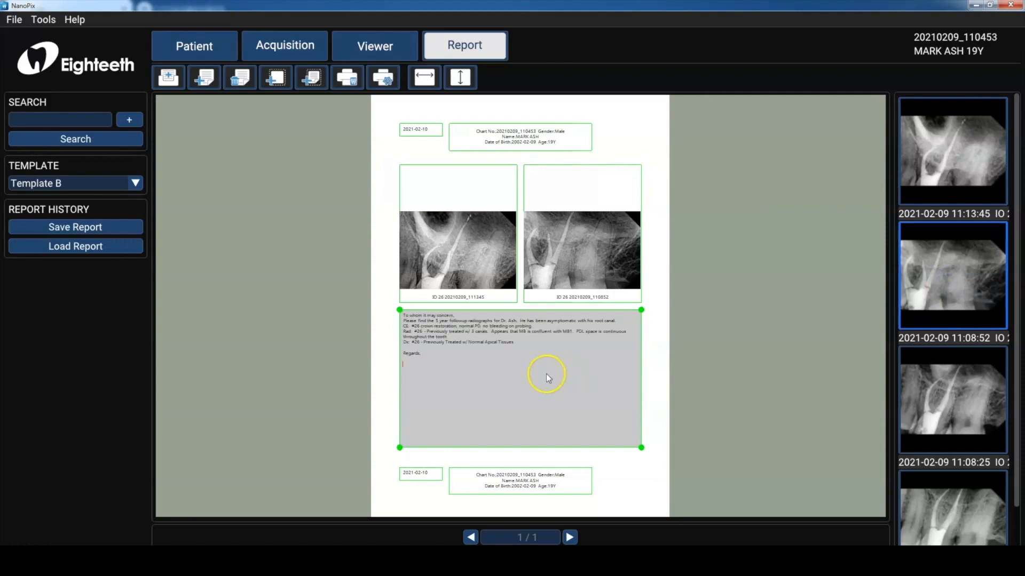
left_click(560, 281)
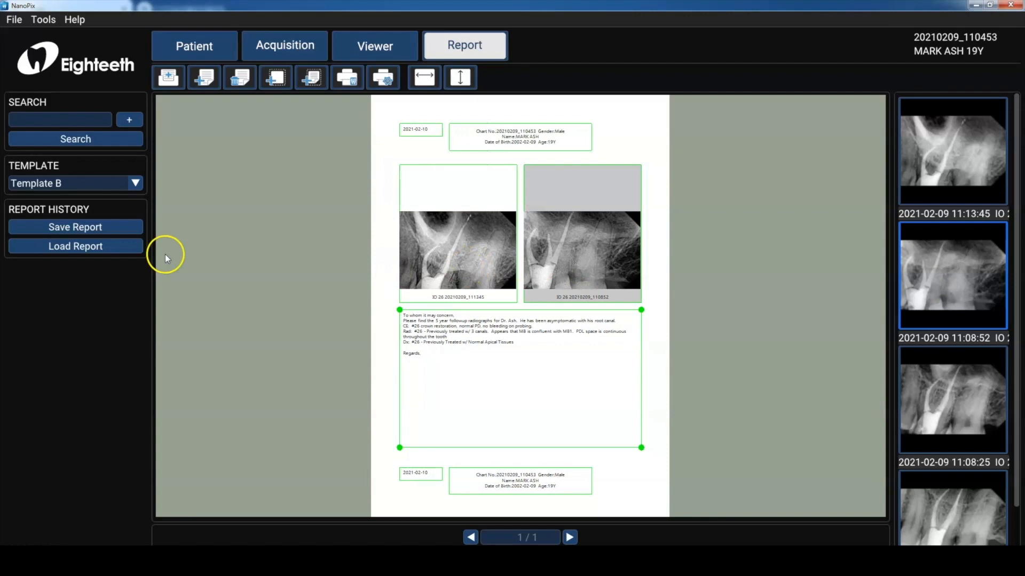
Save the report and acknowledge the confirmation.
left_click(133, 228)
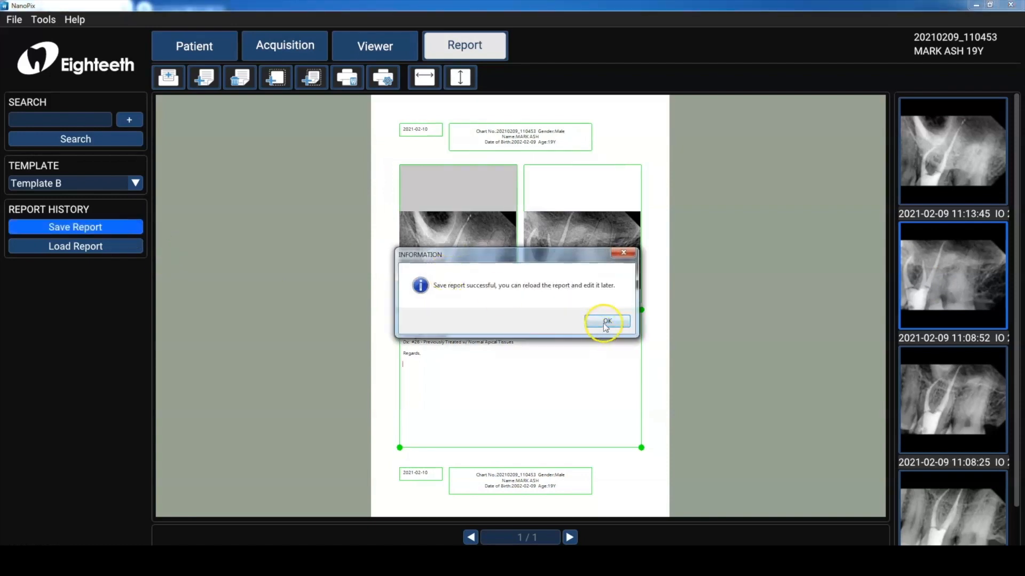
left_click(605, 323)
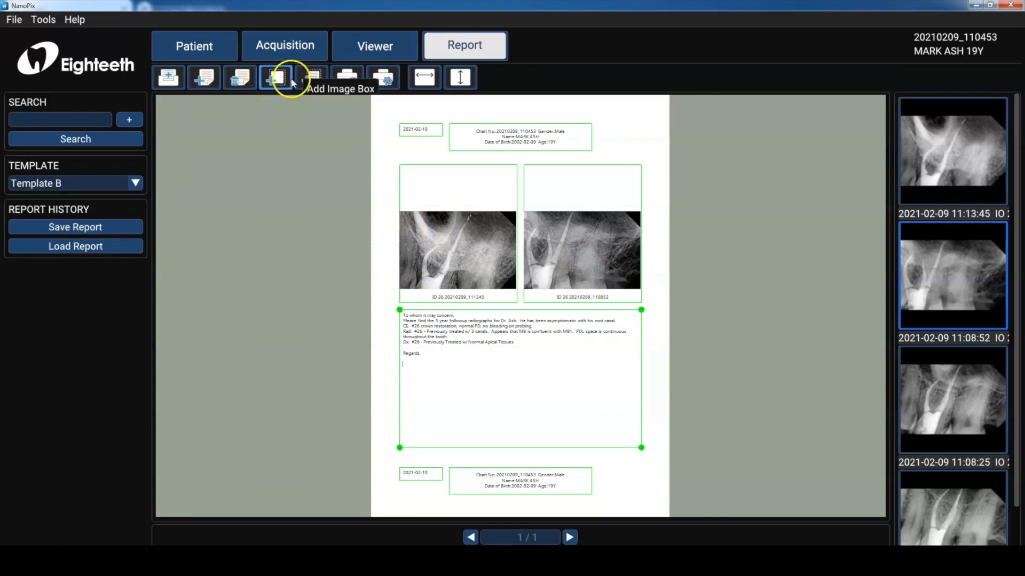
Load the saved report 20210210_1722 from the report list.
left_click(118, 249)
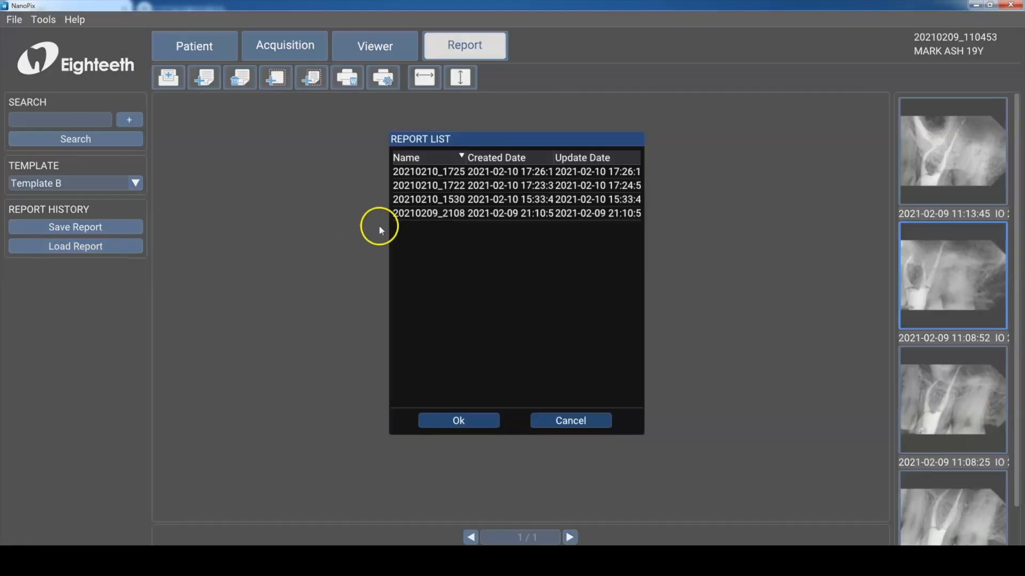
left_click(441, 203)
left_click(443, 186)
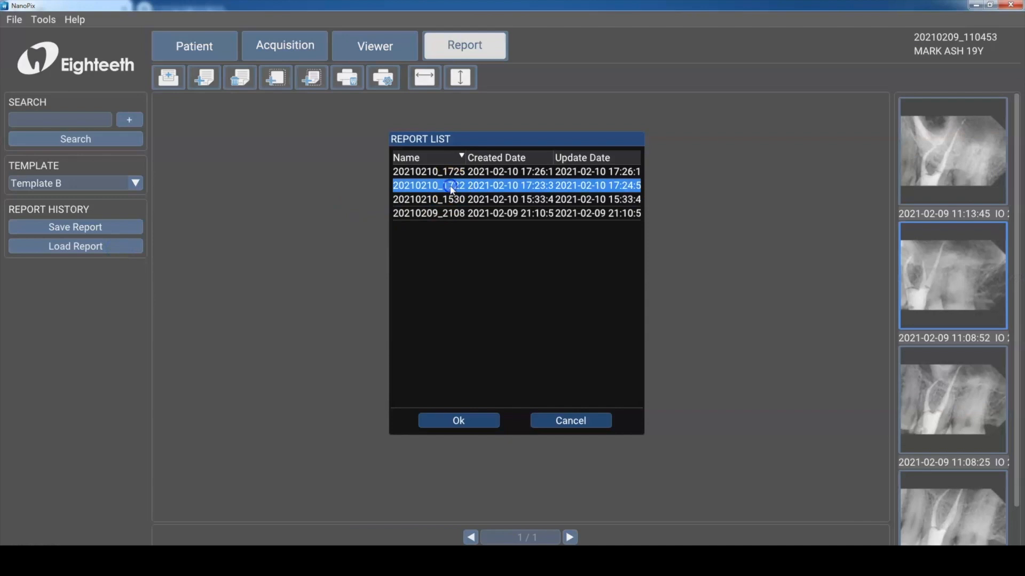
left_click(456, 414)
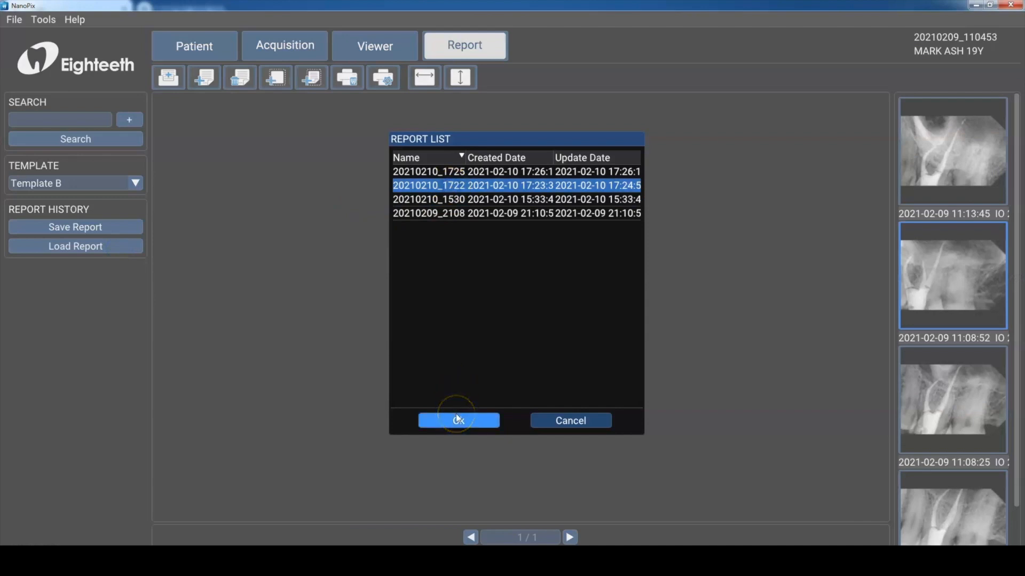